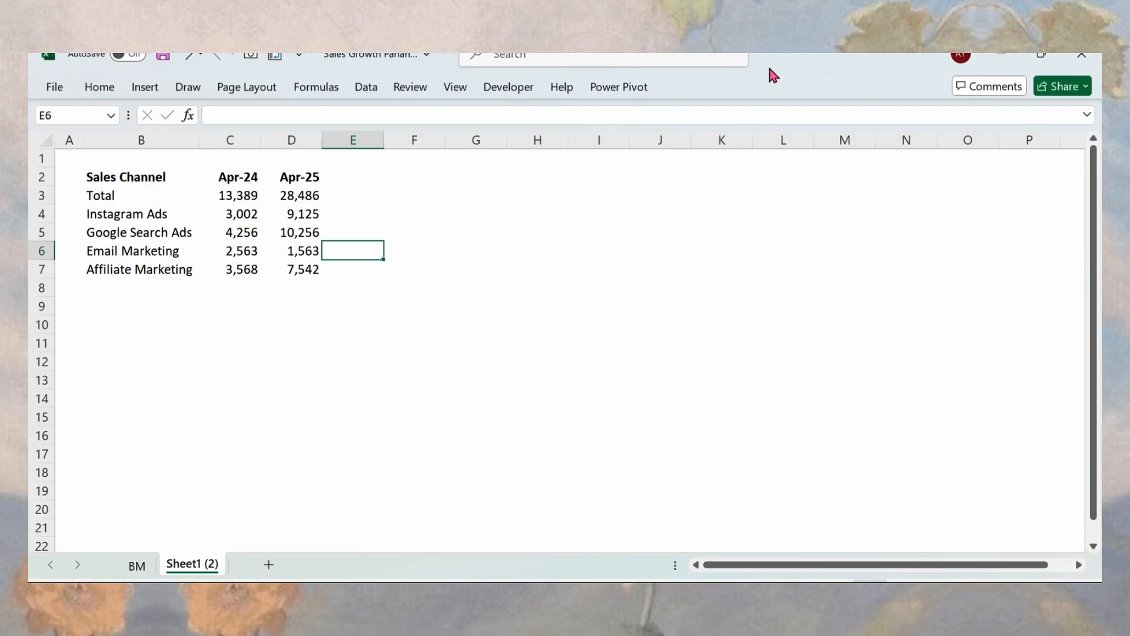
click(117, 218)
drag(145, 180, 268, 178)
click(243, 198)
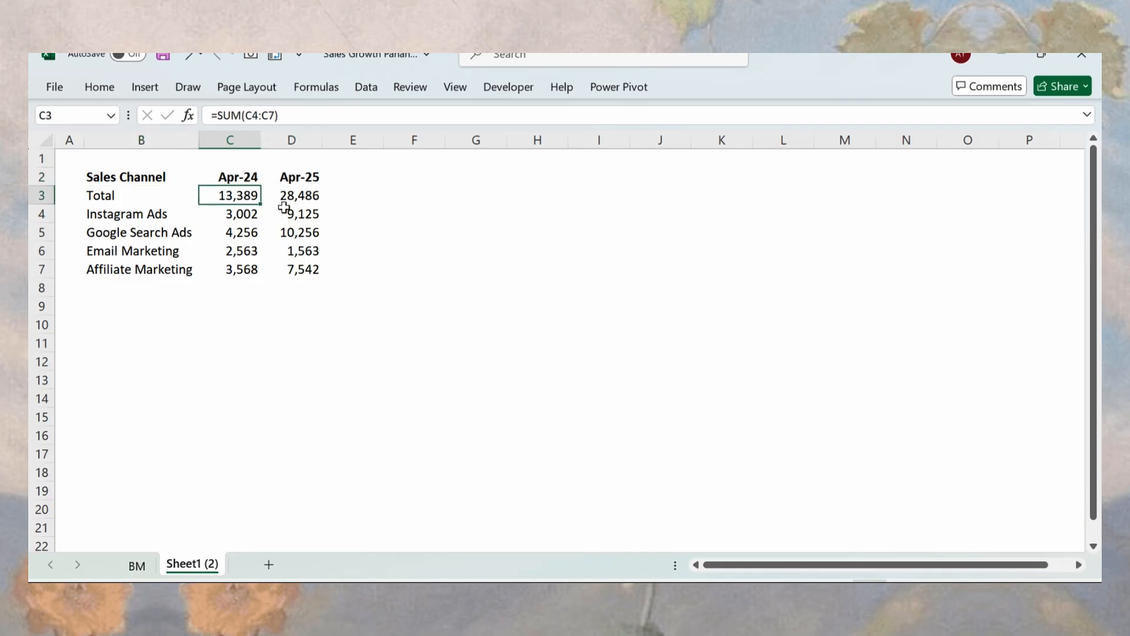
click(305, 212)
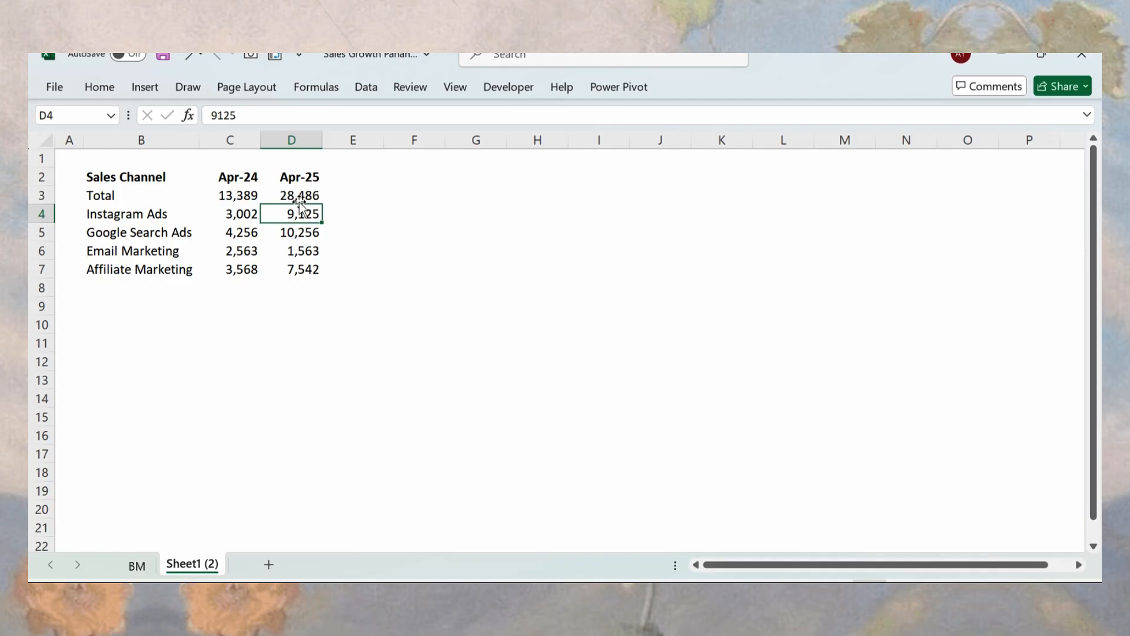
click(398, 227)
click(251, 231)
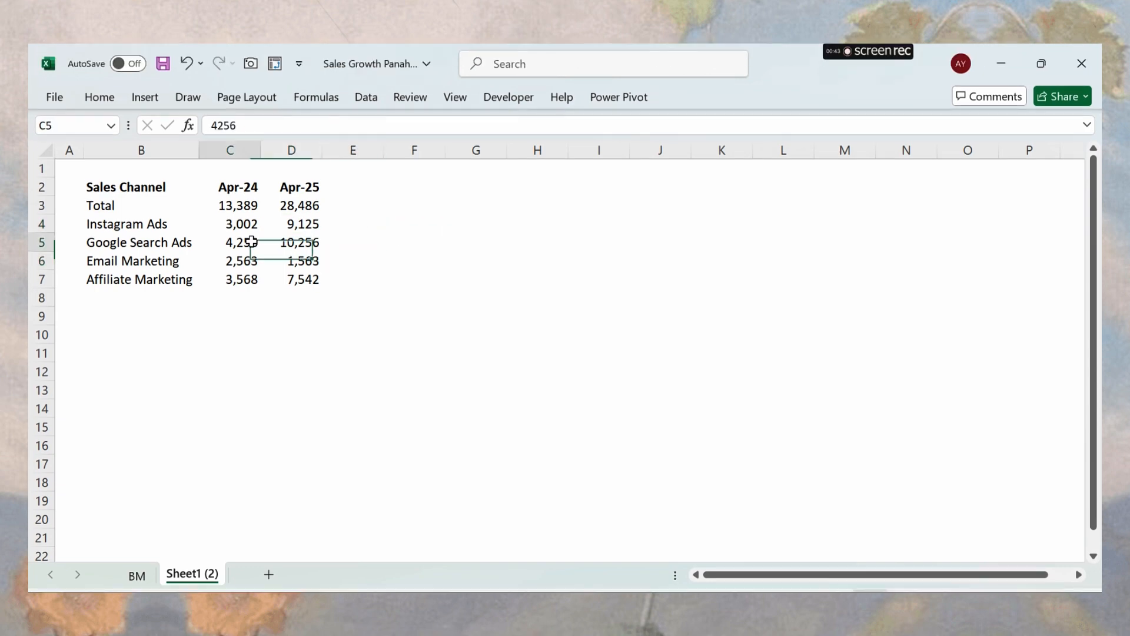
Add a Max column header in E2, with =MAX(C3:D3) in E3 filled down through E7.
click(349, 192)
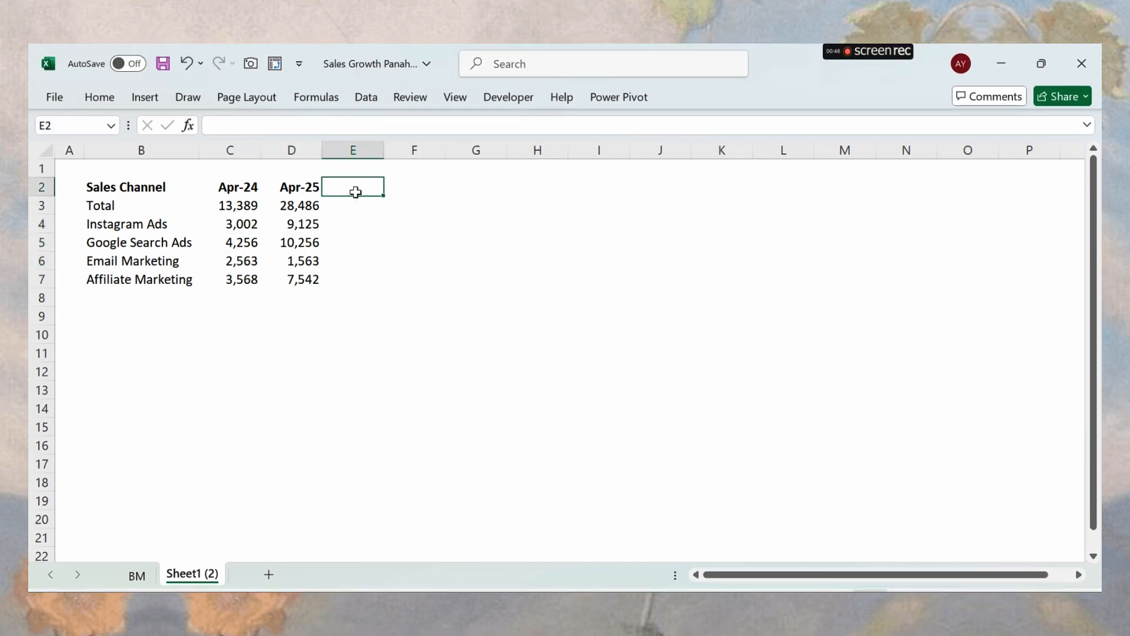
text(Max)
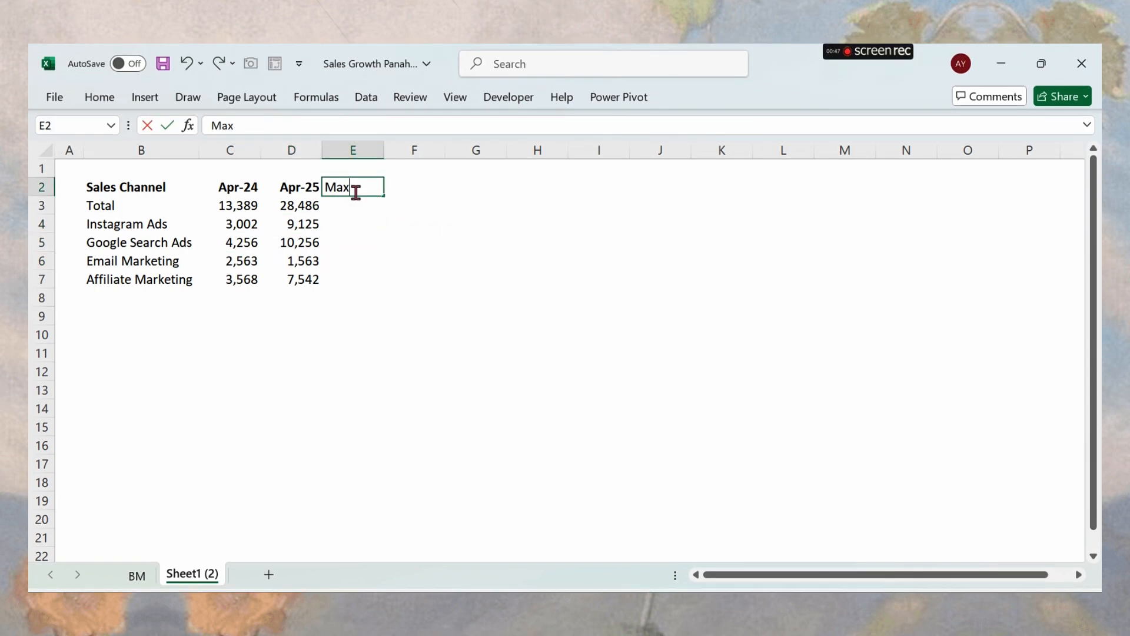
key(Return)
text(=)
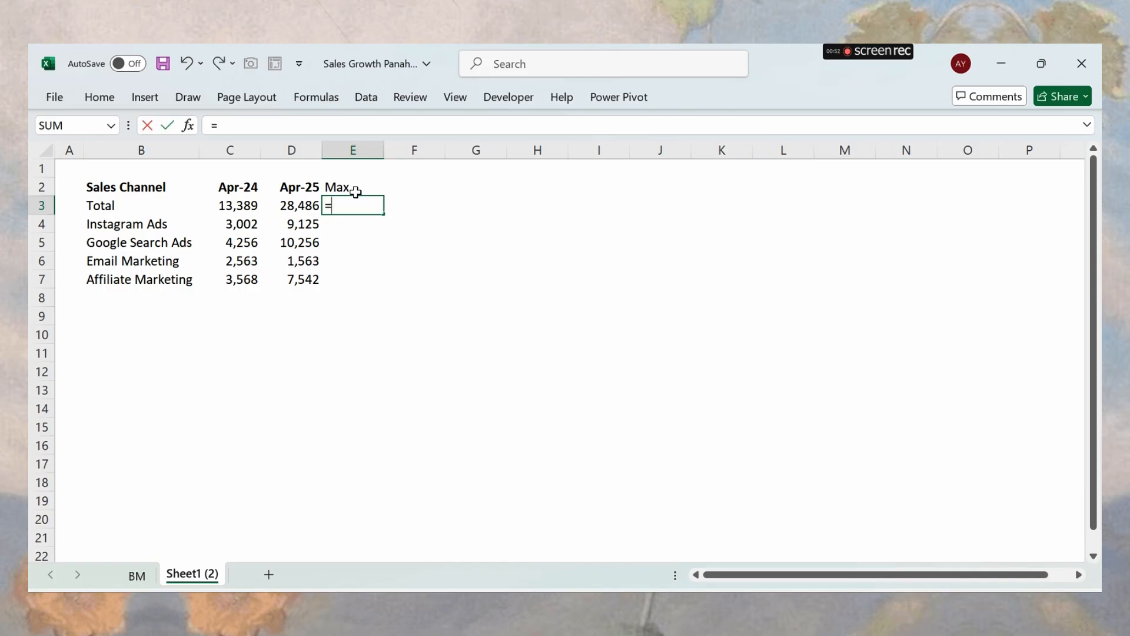
text(max)
key(Tab)
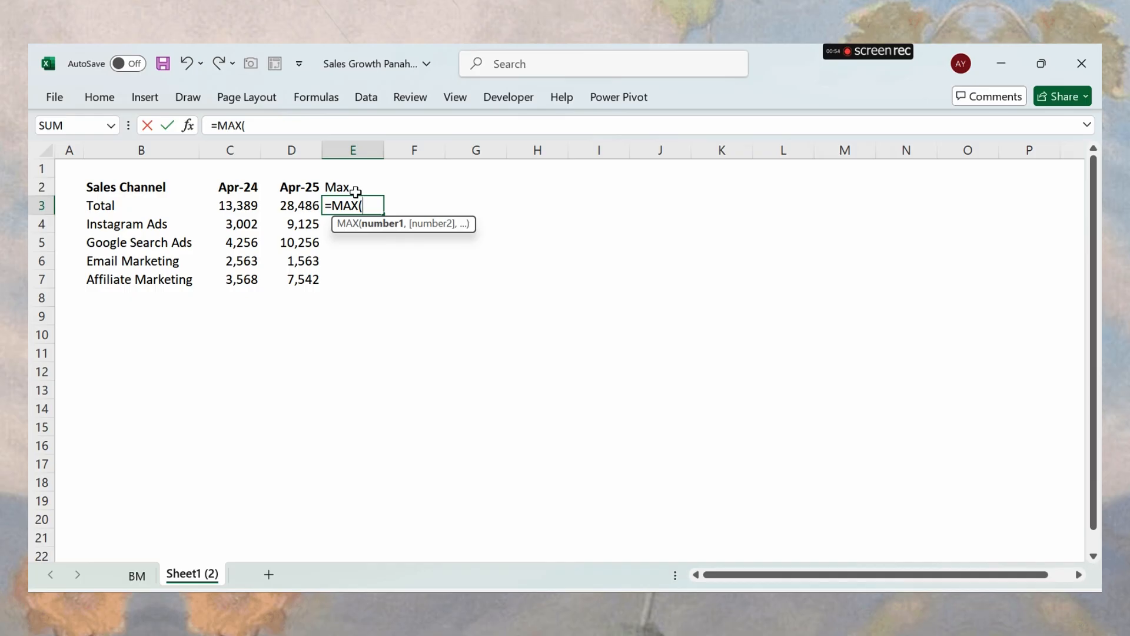
drag(232, 203, 275, 203)
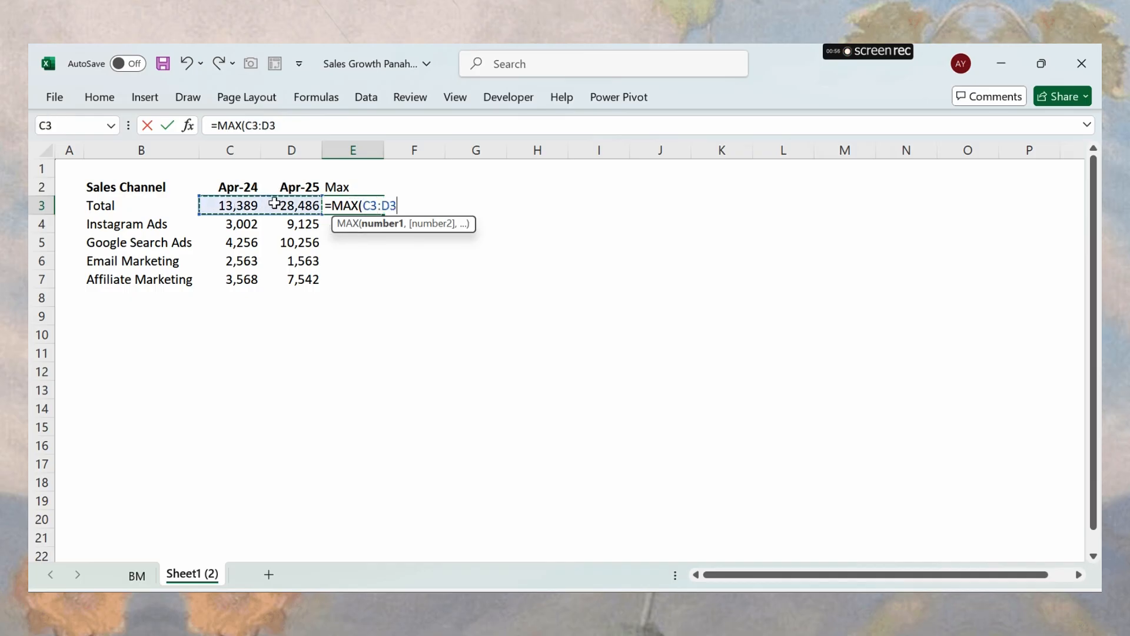
key(Return)
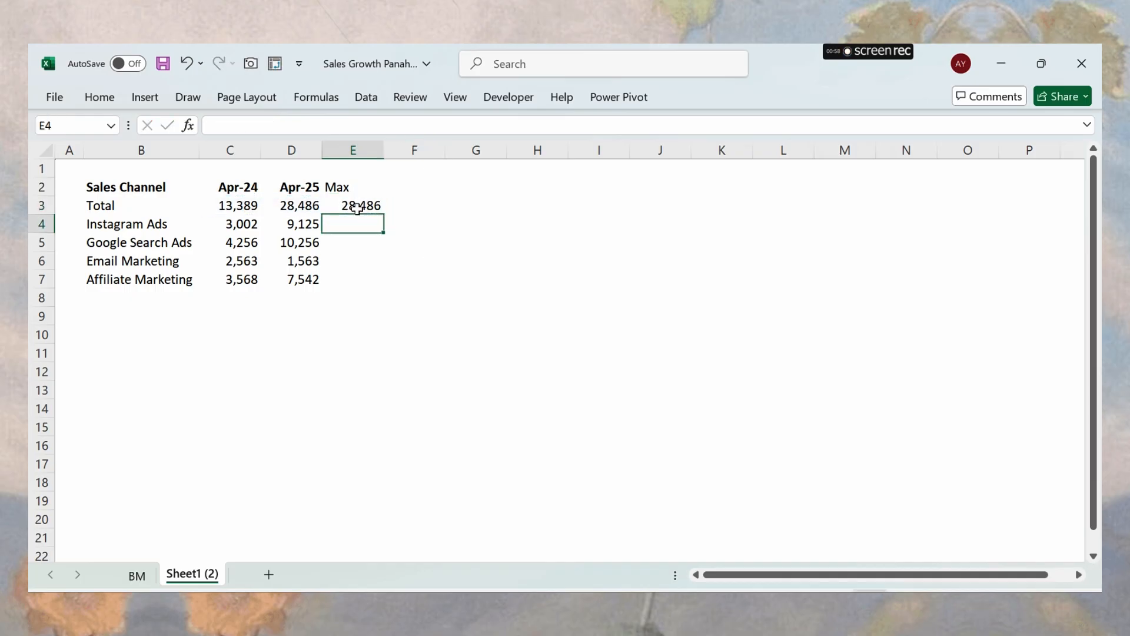
click(357, 208)
double_click(381, 215)
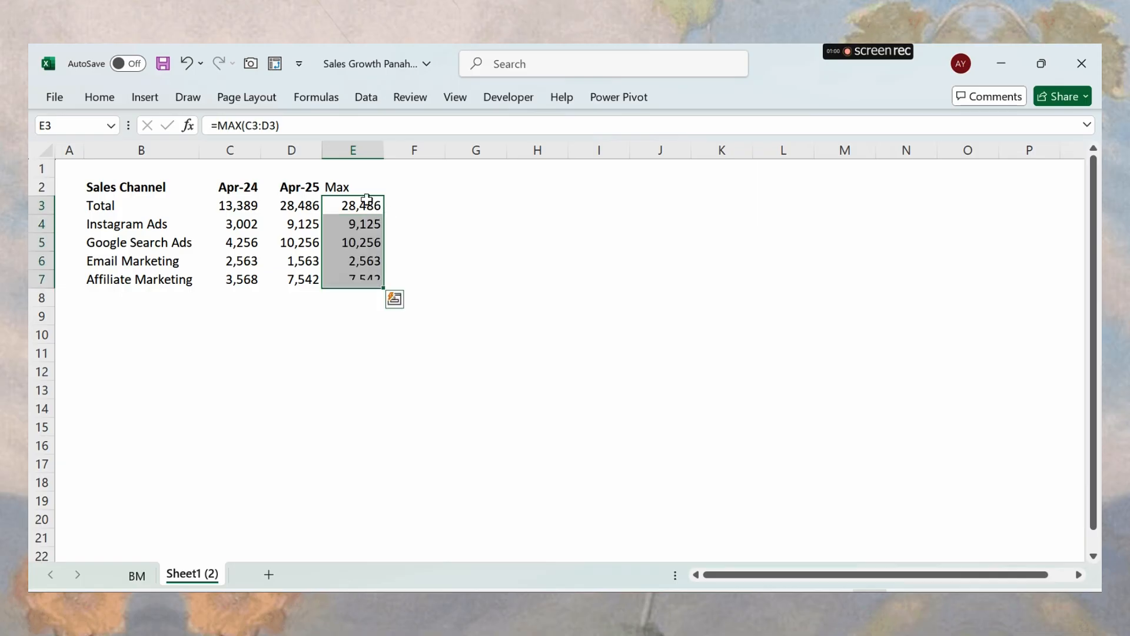
Center the Max header in E2 and keep the ribbon pinned open.
click(355, 184)
click(100, 97)
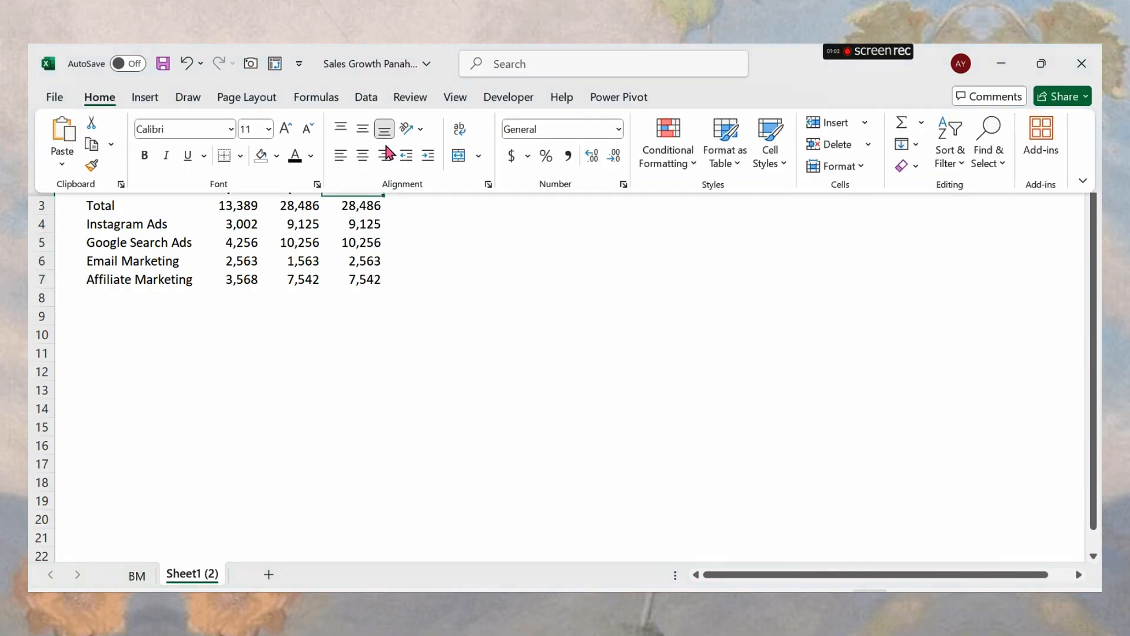
click(362, 156)
double_click(105, 97)
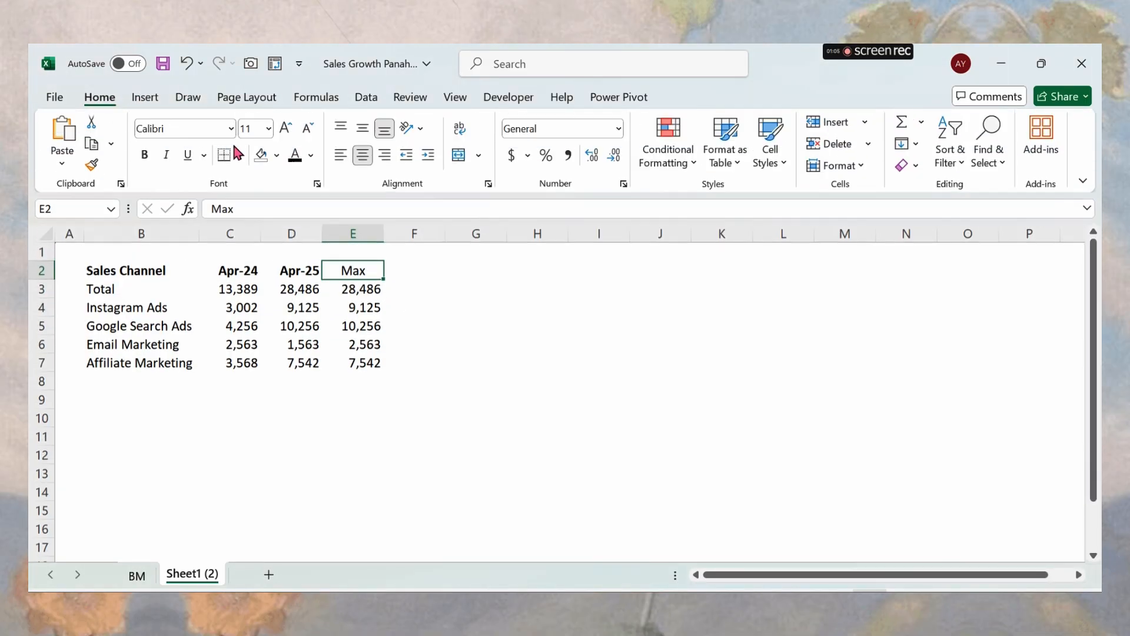
Add a YoY Growth header in F2 and enter the formula =D3/C3-1 in F3.
click(412, 270)
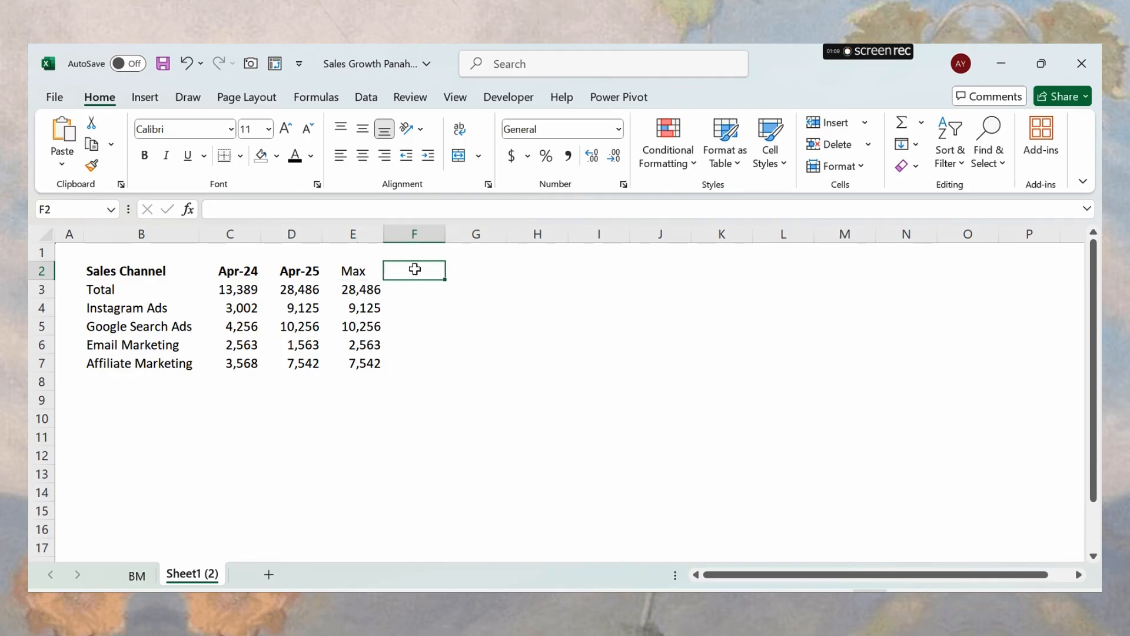
text(Y)
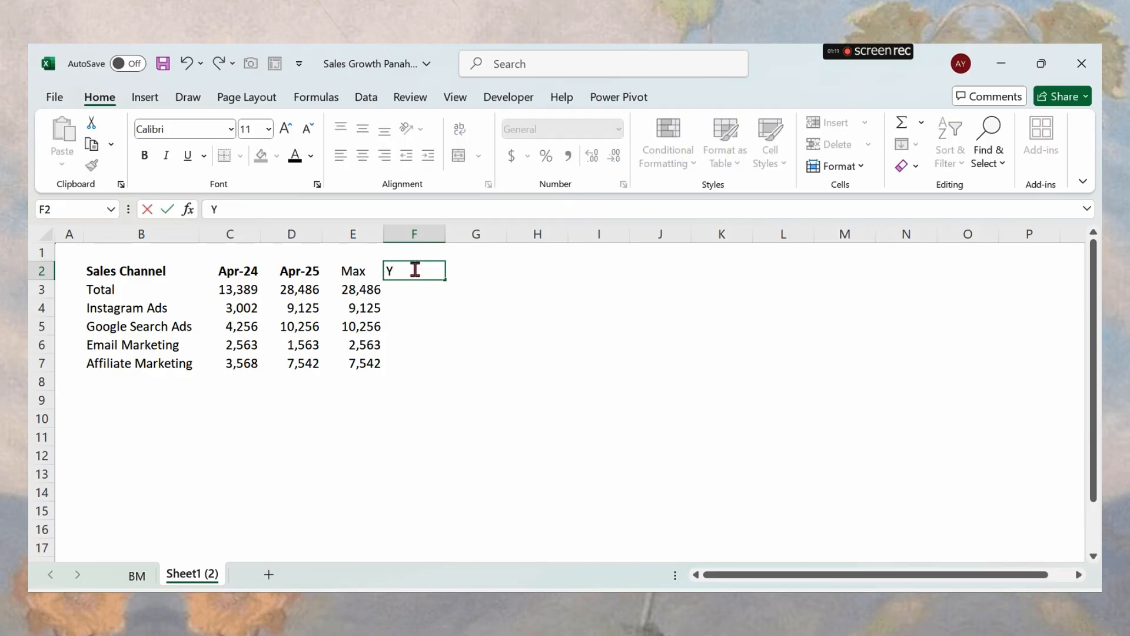
text(oY Growth)
key(Return)
text(=)
click(302, 287)
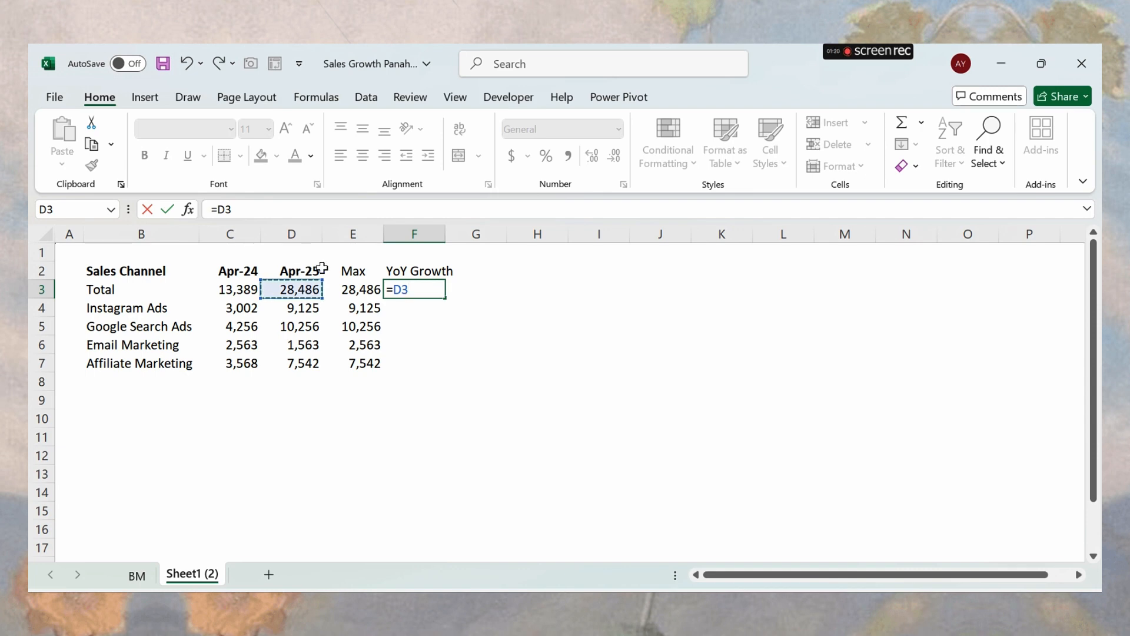
text(/)
click(244, 290)
text(-1)
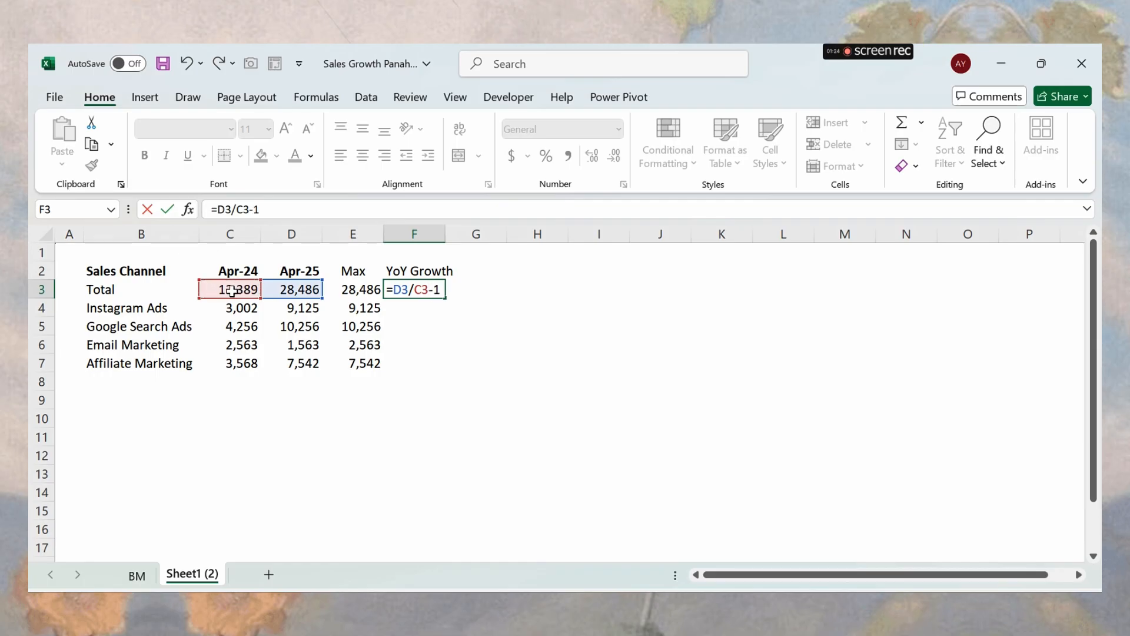
key(ctrl+Return)
Fill the growth formula down through F7 and format the results as percentages.
double_click(445, 298)
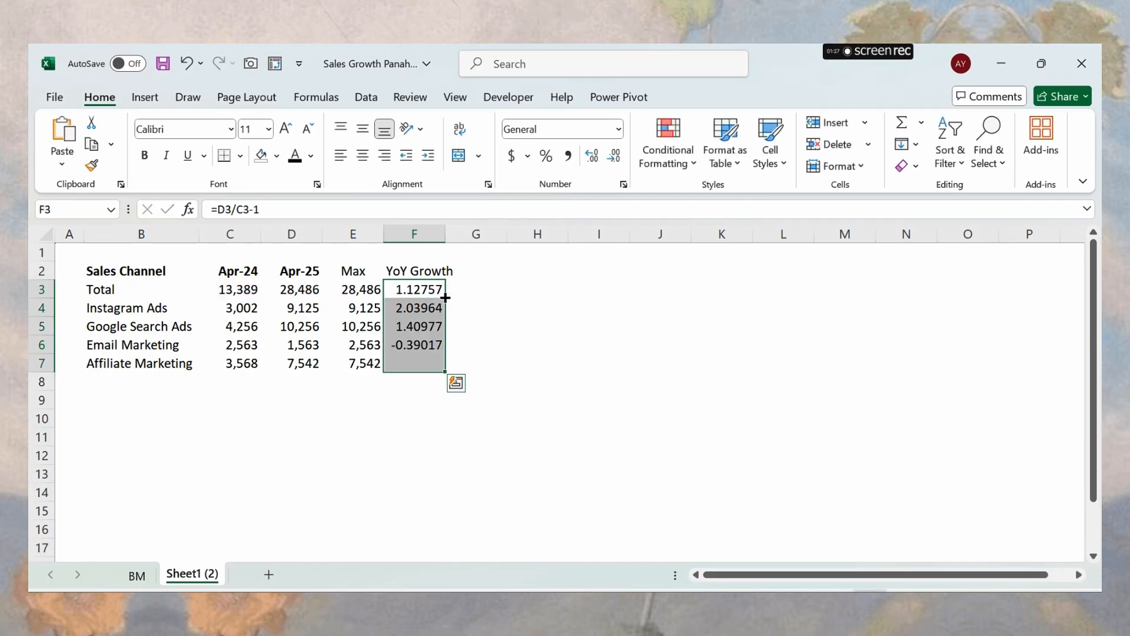
click(546, 164)
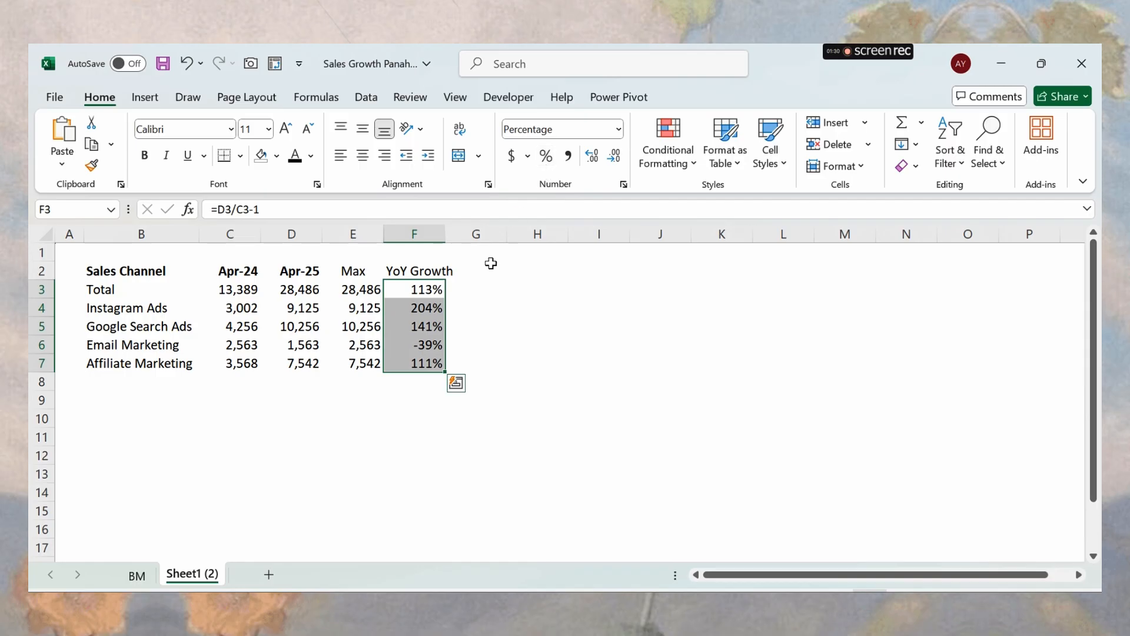
click(452, 305)
Add a Data Label header in G2 and autofit the width of the YoY Growth column.
click(478, 270)
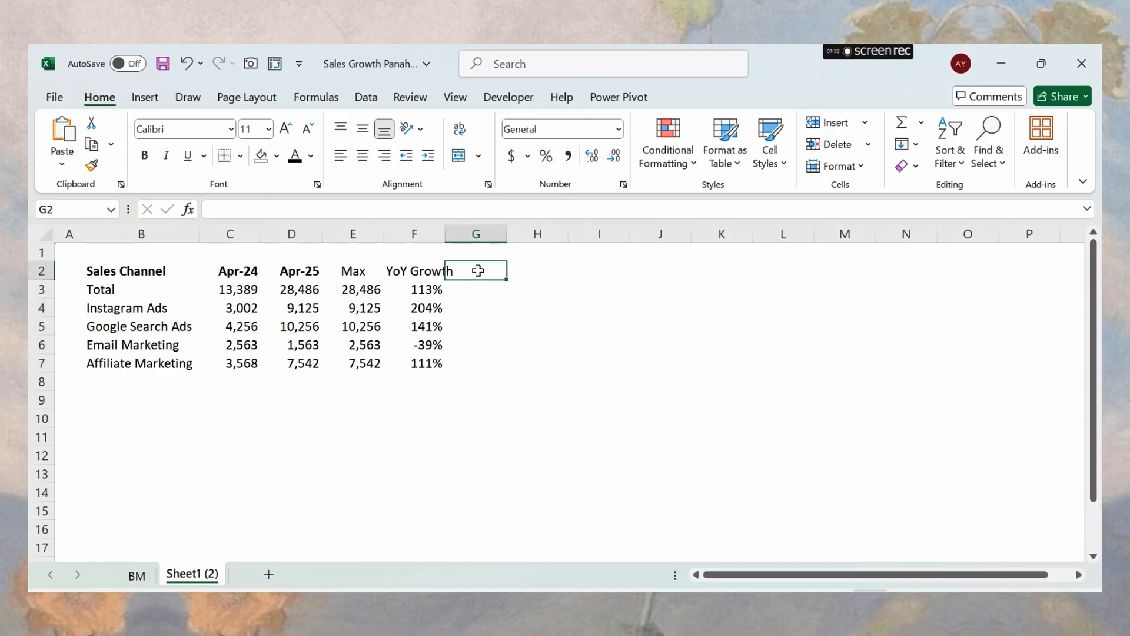
text(Data L)
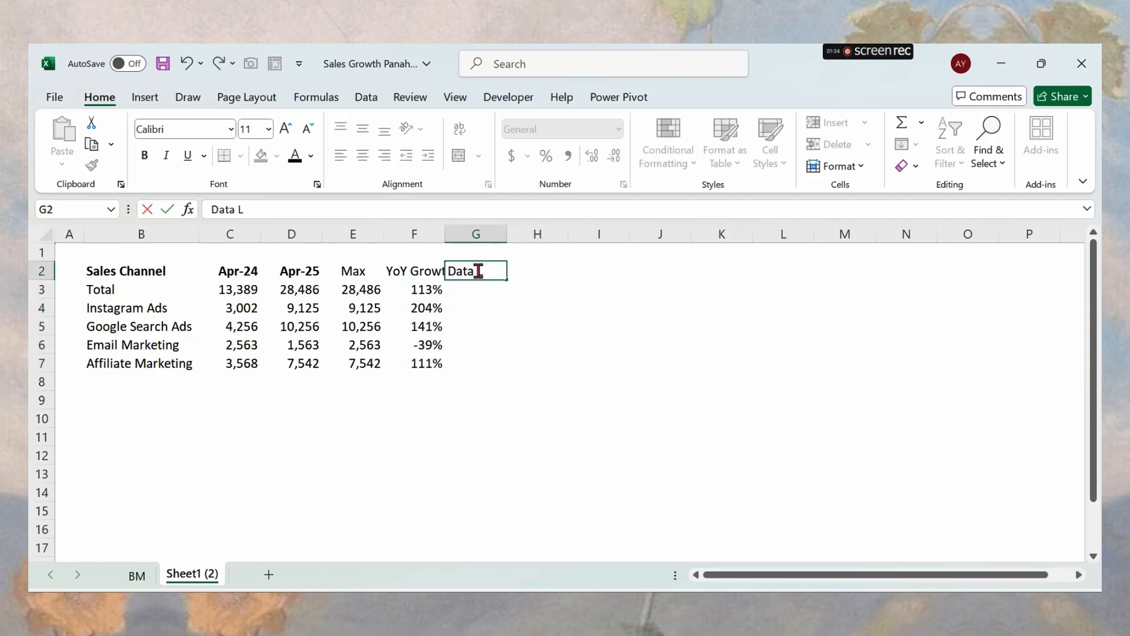
text(abel)
key(Return)
double_click(444, 234)
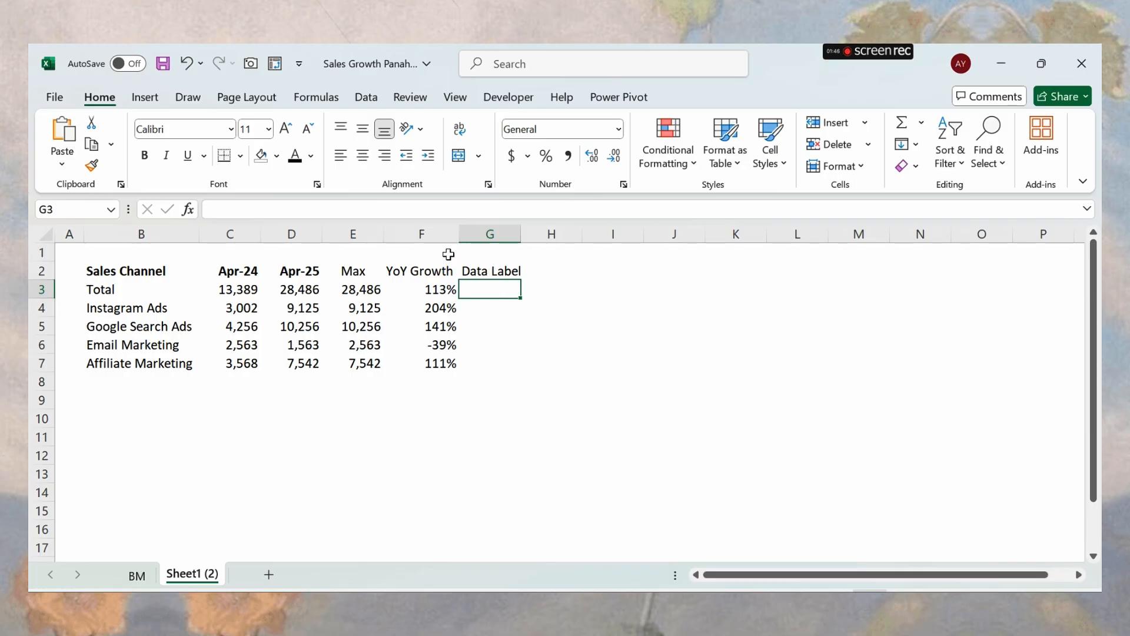
Insert the downwards arrow (↓) and upwards arrow (↑) symbols into cell C1.
click(252, 252)
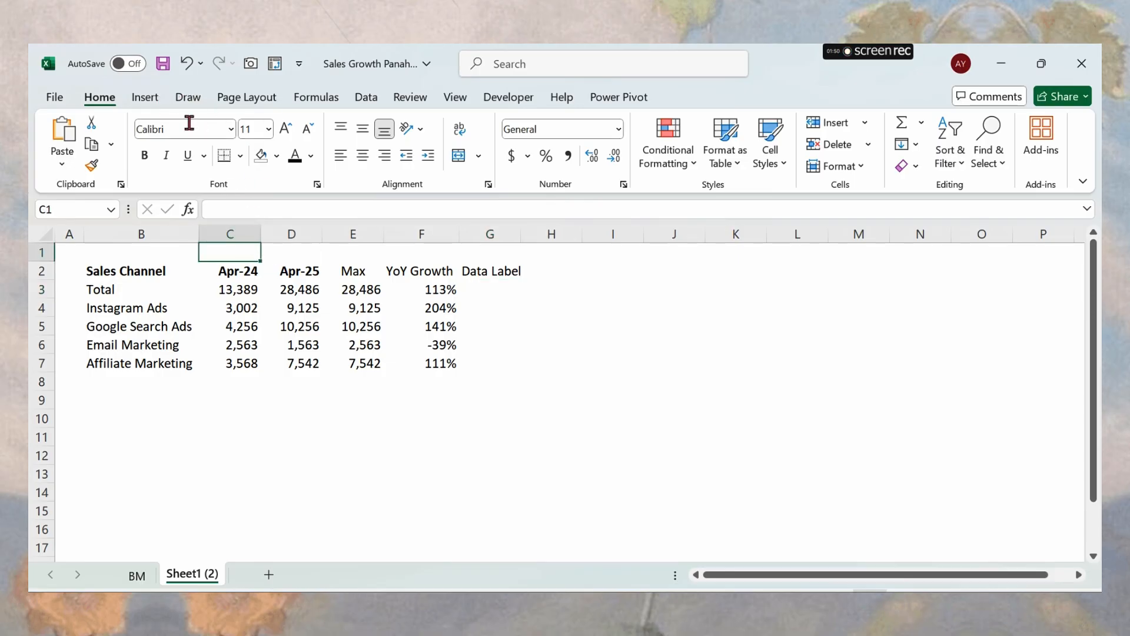
click(146, 99)
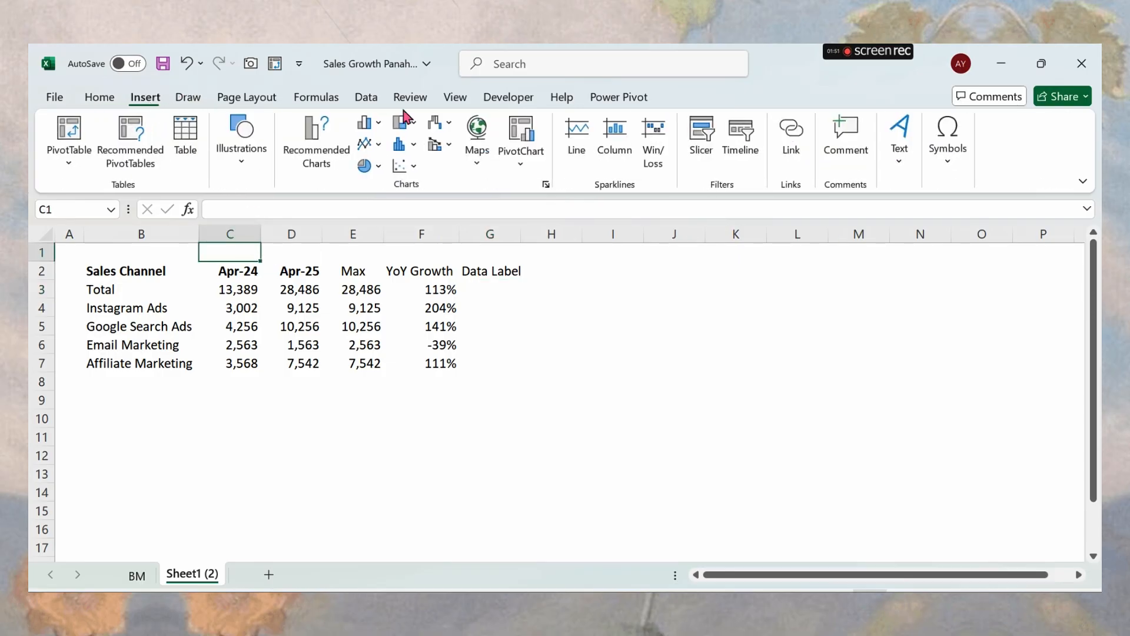
click(947, 135)
click(974, 215)
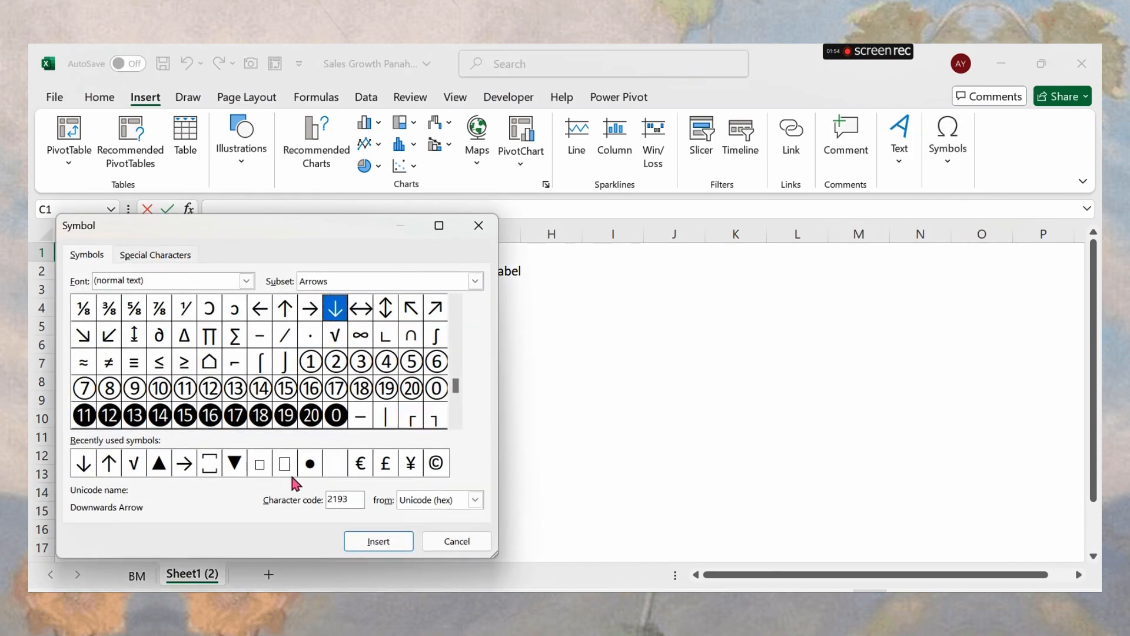
drag(575, 194, 776, 159)
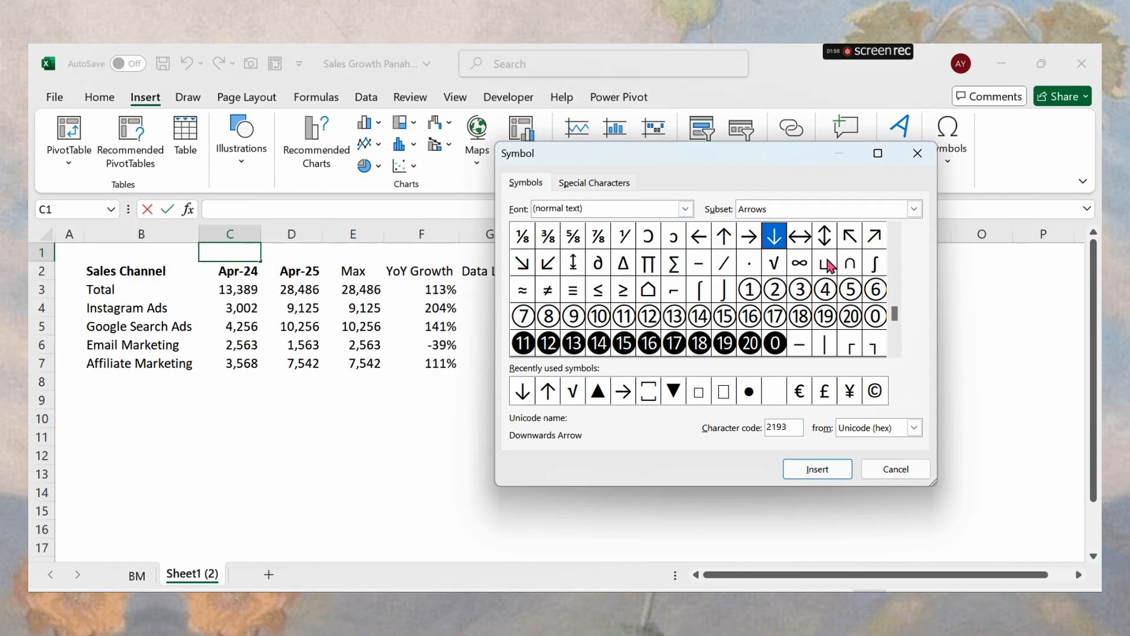
click(838, 478)
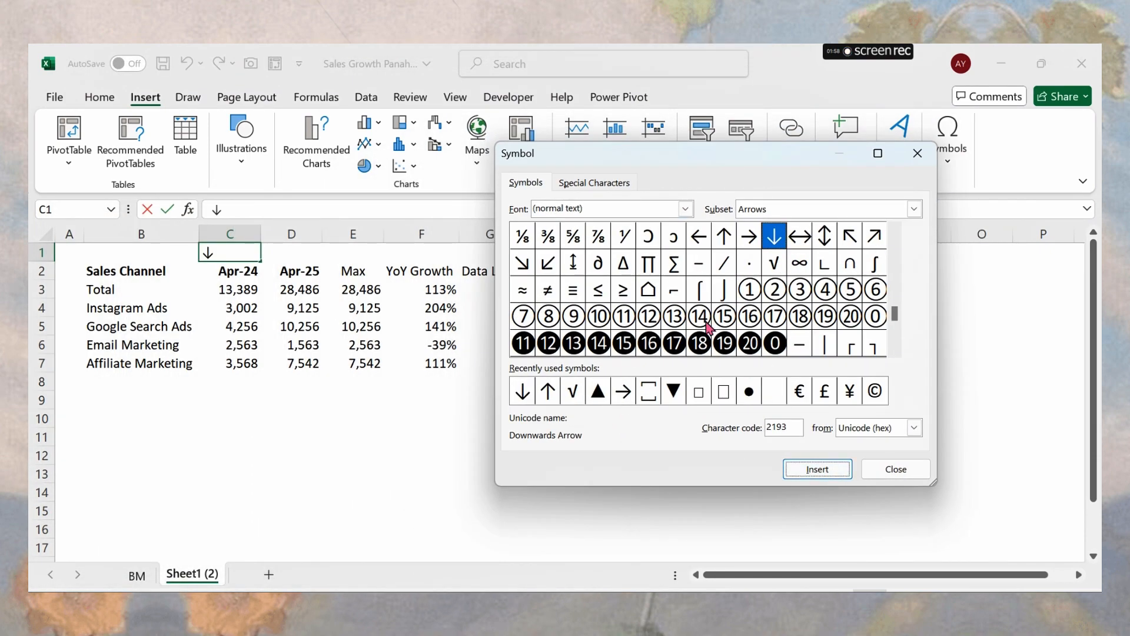
click(546, 395)
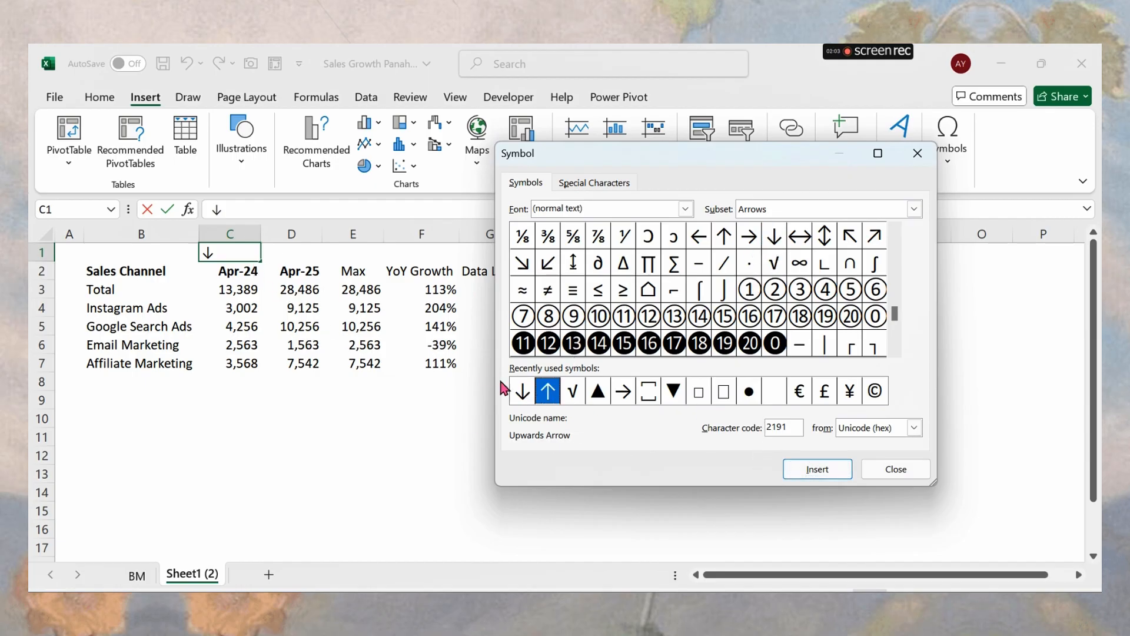
click(844, 469)
click(908, 472)
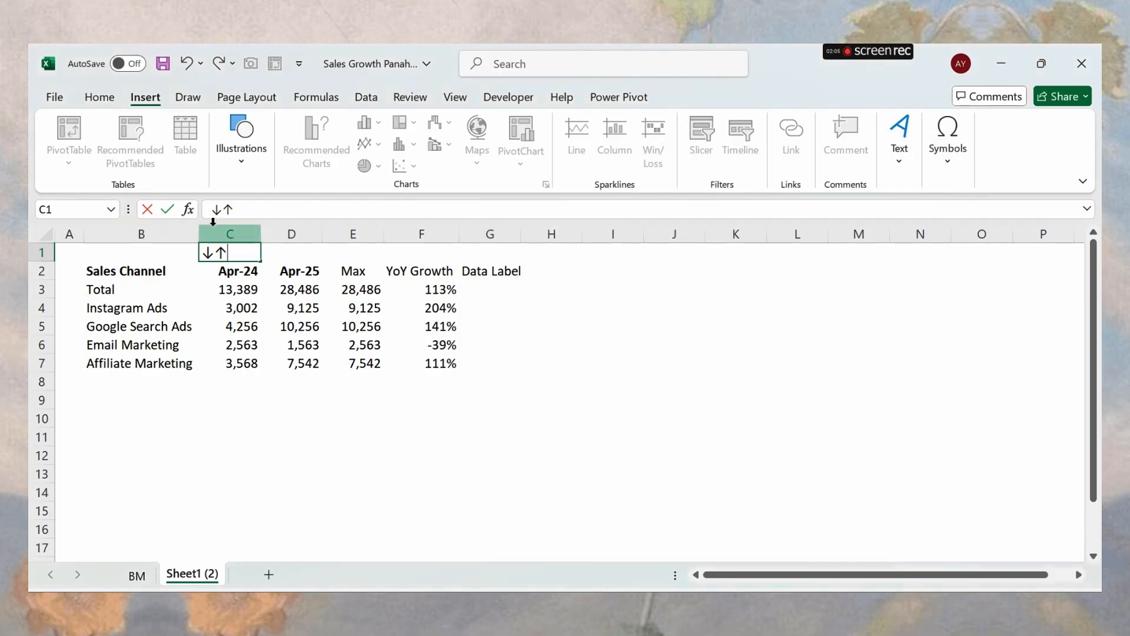
Move the downwards arrow from C1 to D1, keeping only the upwards arrow in C1.
drag(203, 253, 212, 254)
key(ctrl+c)
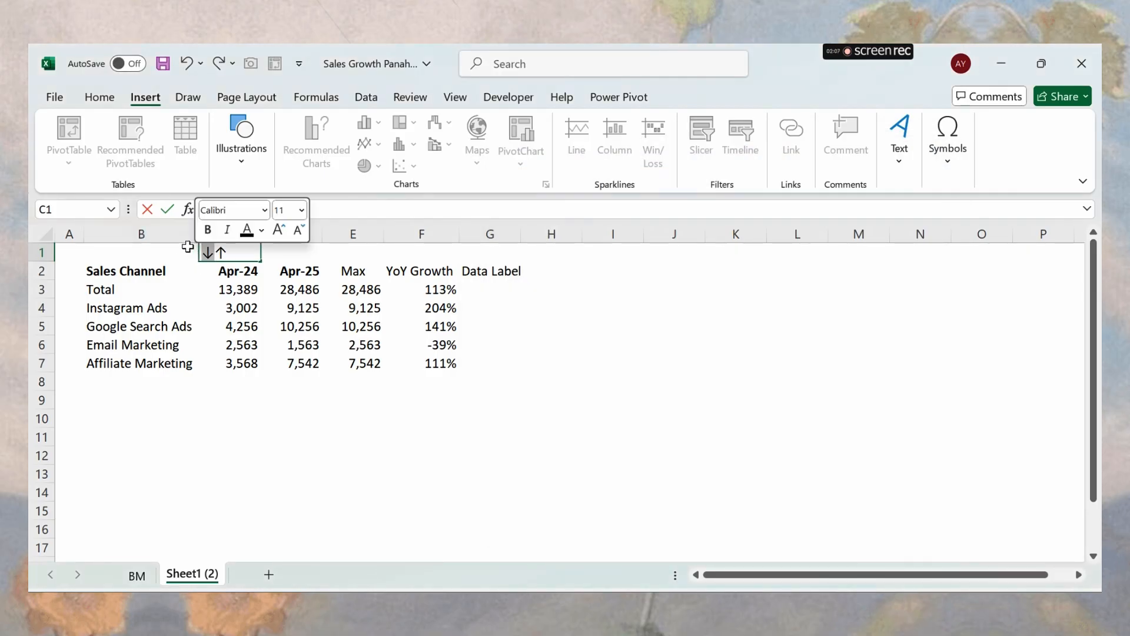
key(BackSpace)
click(293, 258)
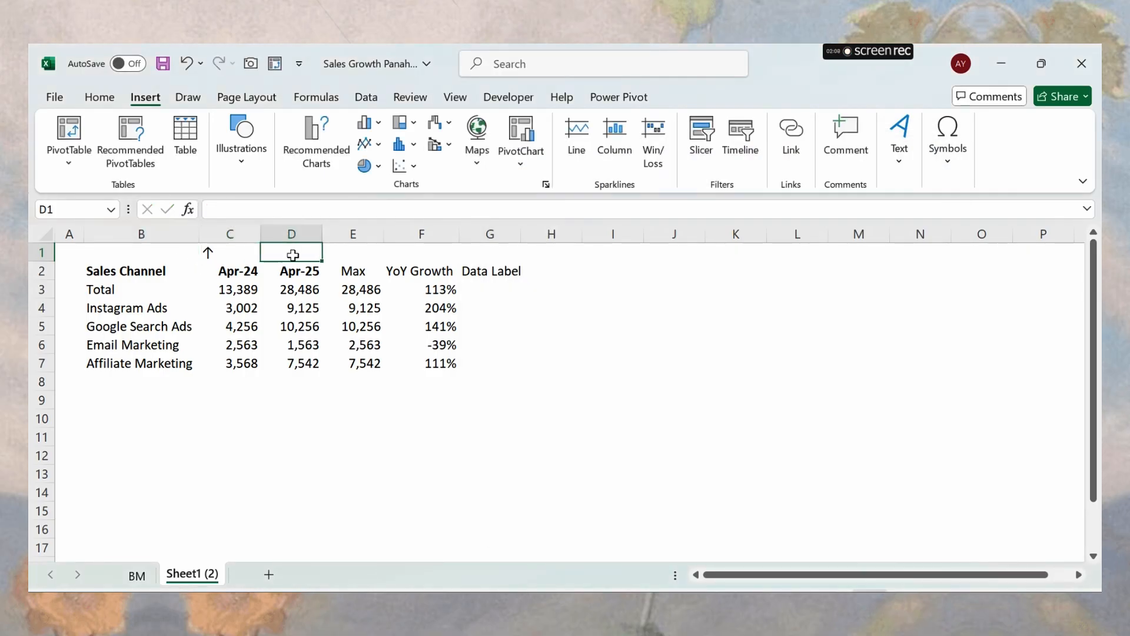
key(ctrl+v)
click(590, 304)
click(578, 328)
Widen the Data Label column slightly.
click(498, 276)
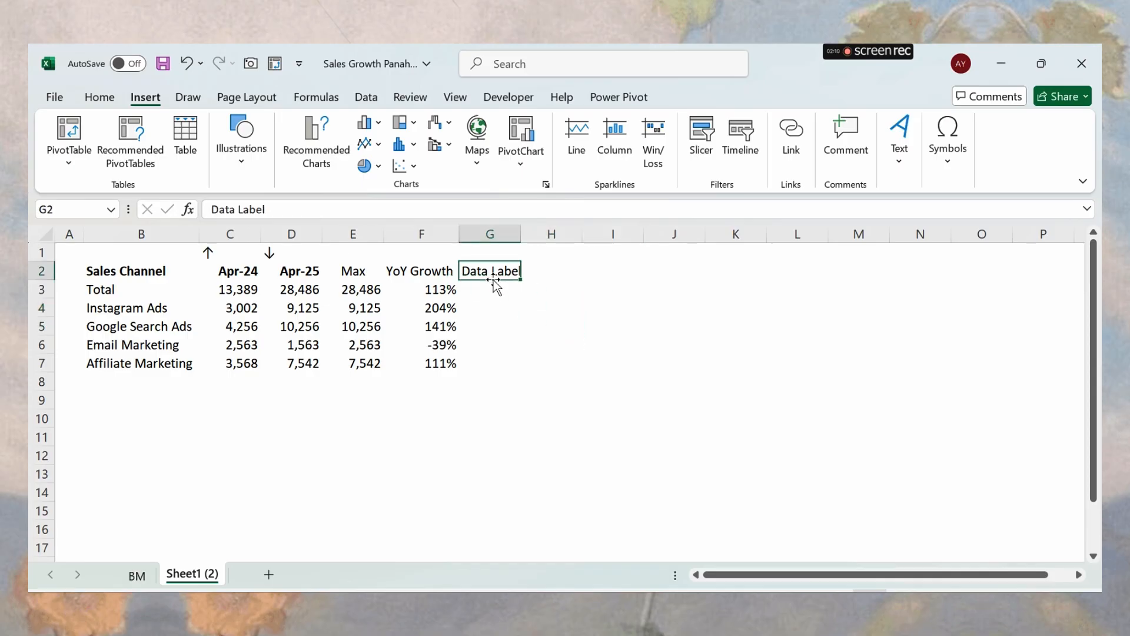
click(506, 290)
drag(521, 234, 526, 234)
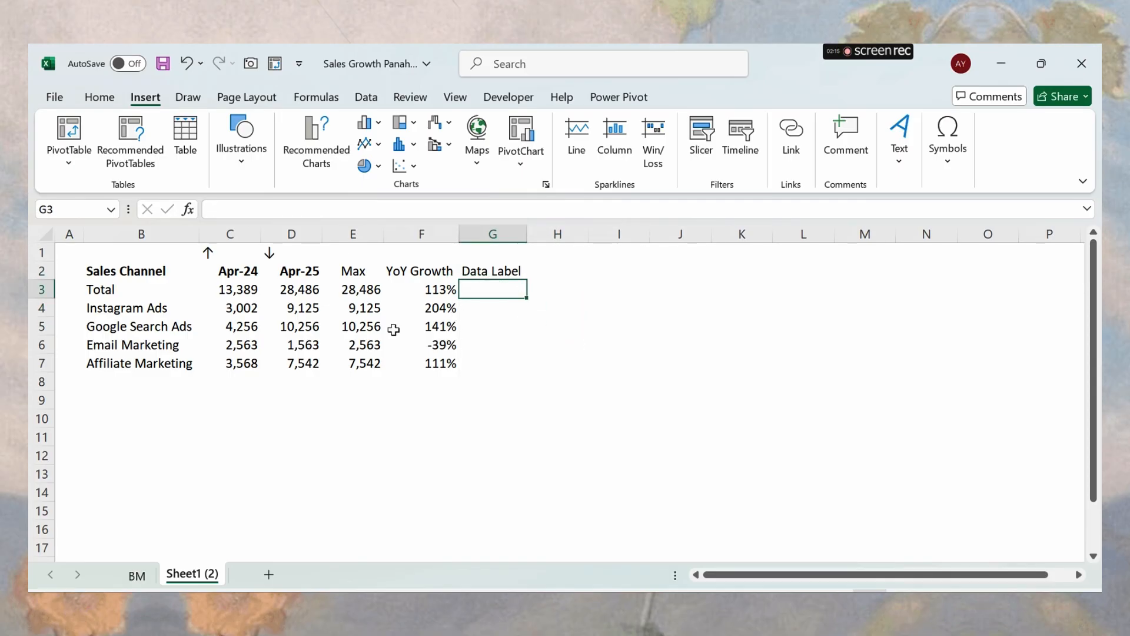
drag(400, 291, 418, 356)
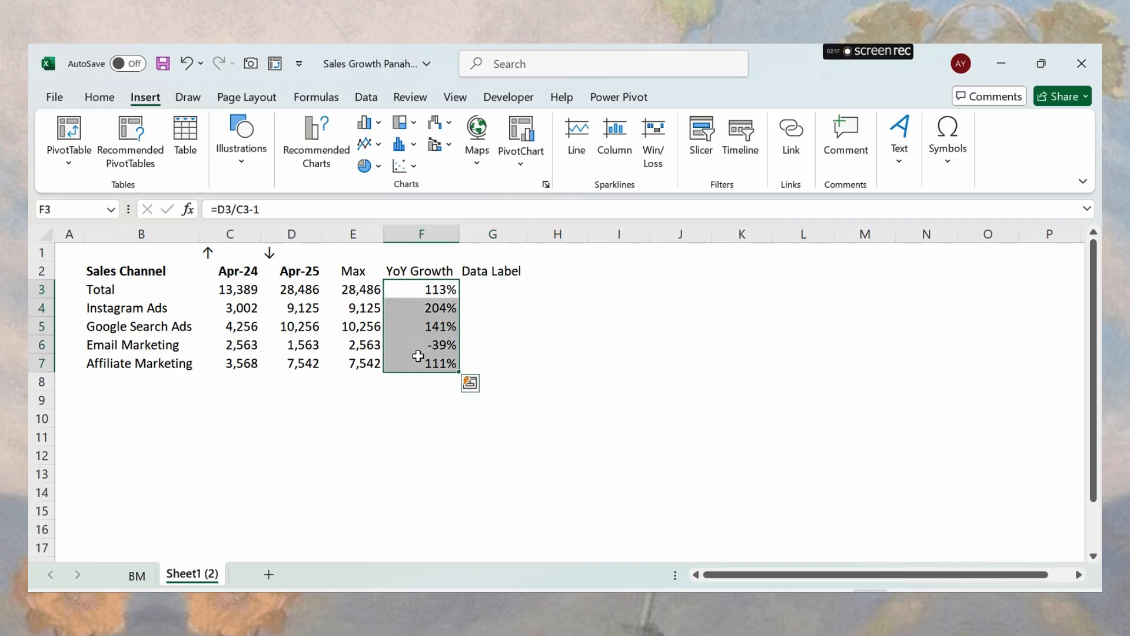
click(500, 289)
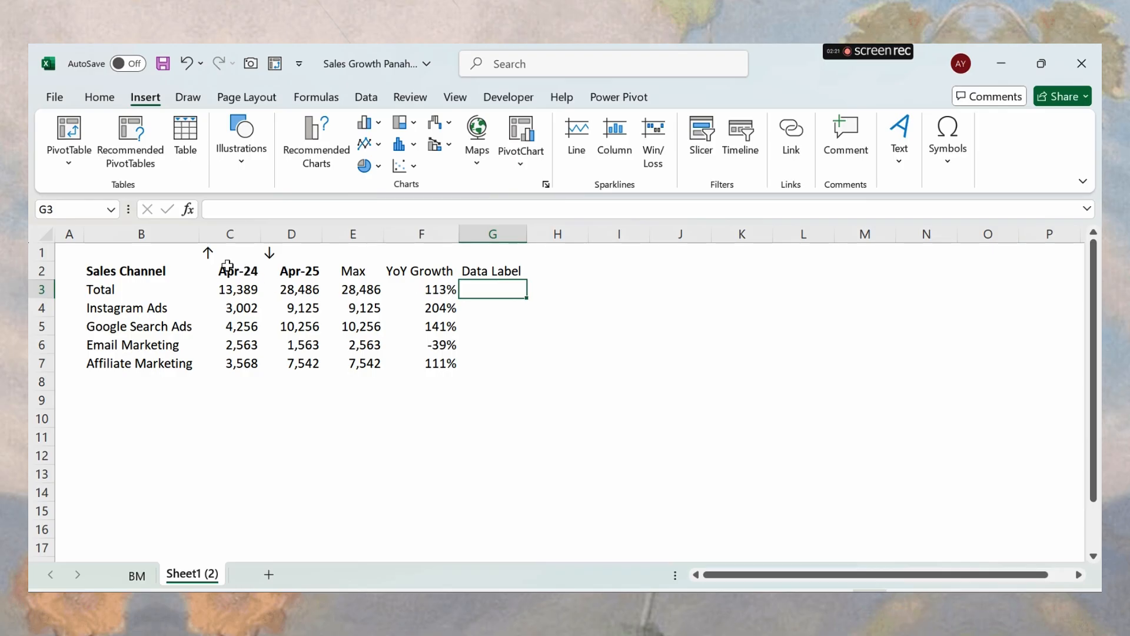
click(227, 266)
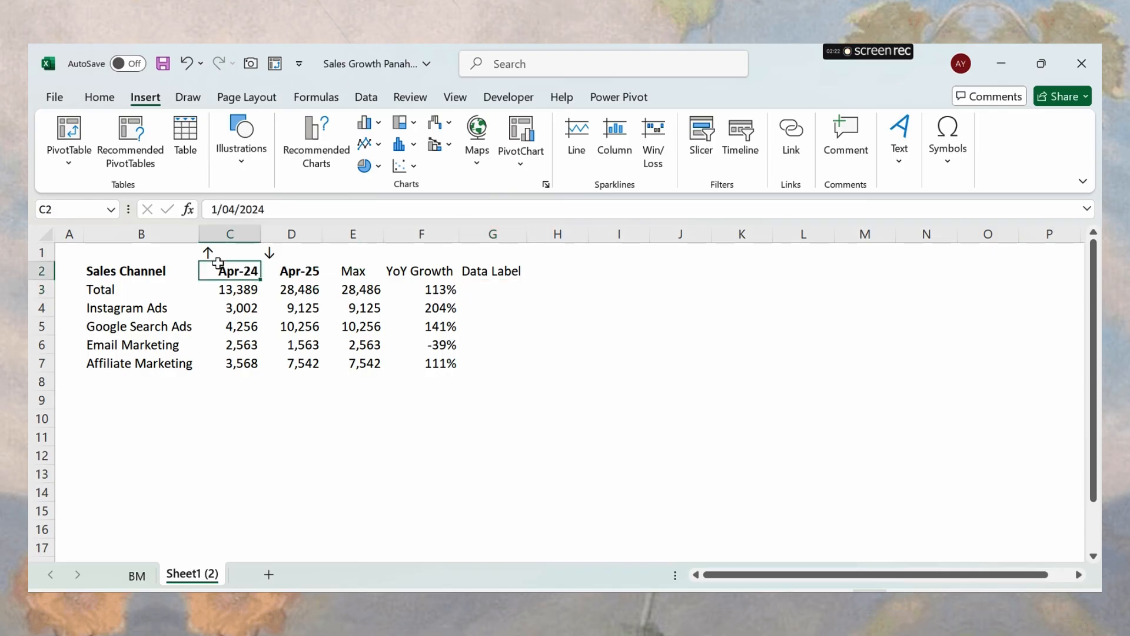
Begin the Data Label formula in G3 with =TEXT(F3,"0%") to show the YoY Growth as percentage text.
click(466, 291)
text(=text)
key(Tab)
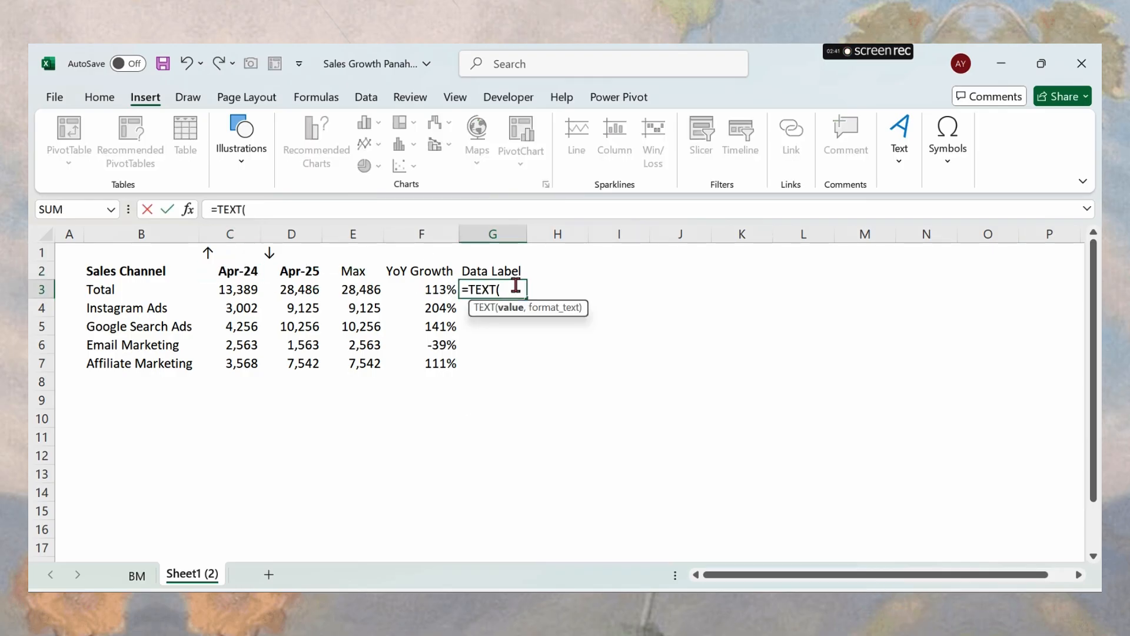
click(424, 286)
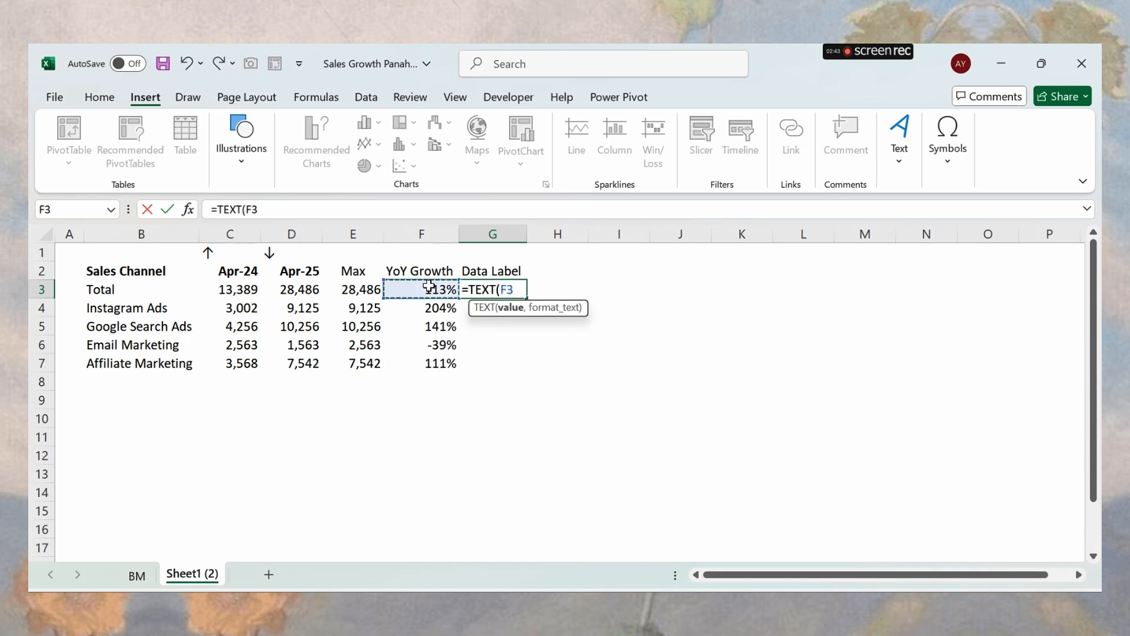
text(,"0)
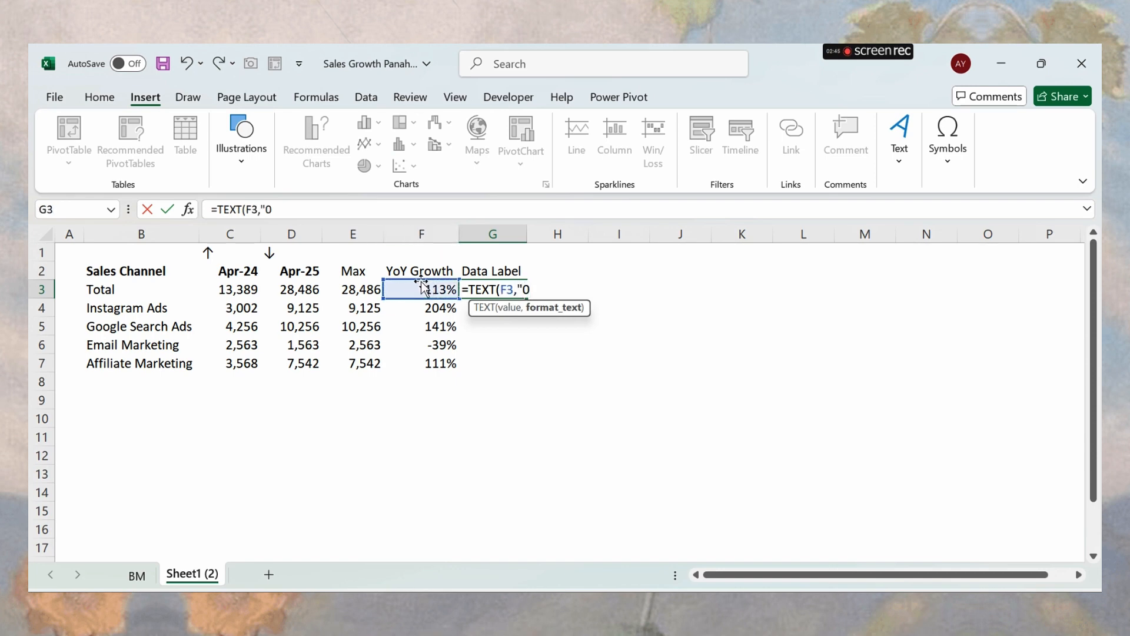
text(%")
text())
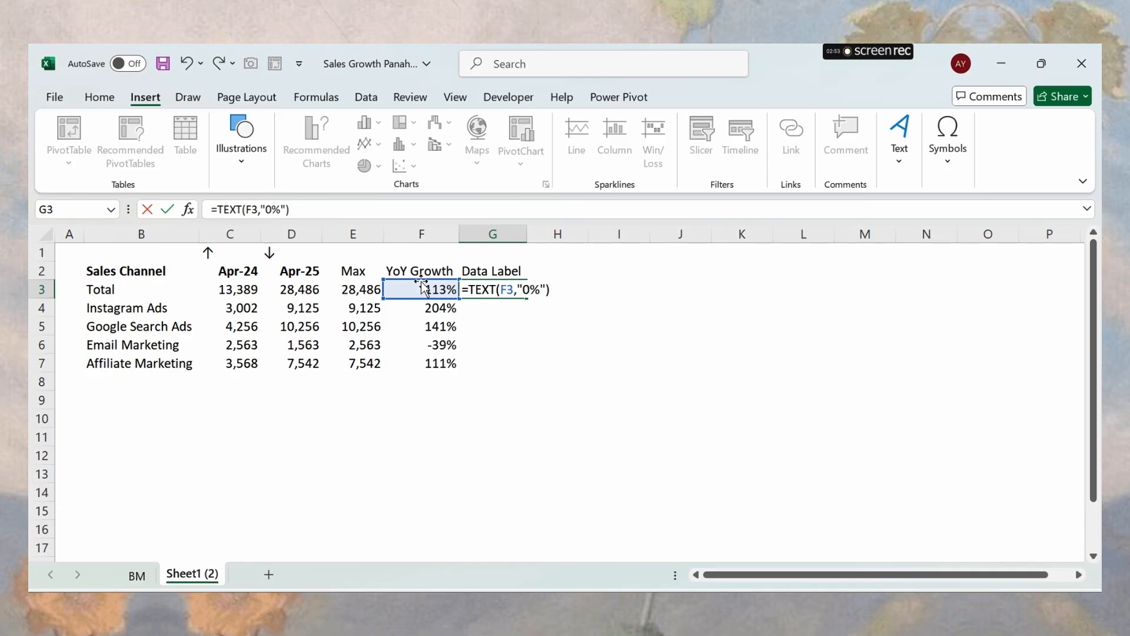
Append &IF(F3>0,$C$1,$D$1) to the G3 formula and fill it down to G7.
text(&IF()
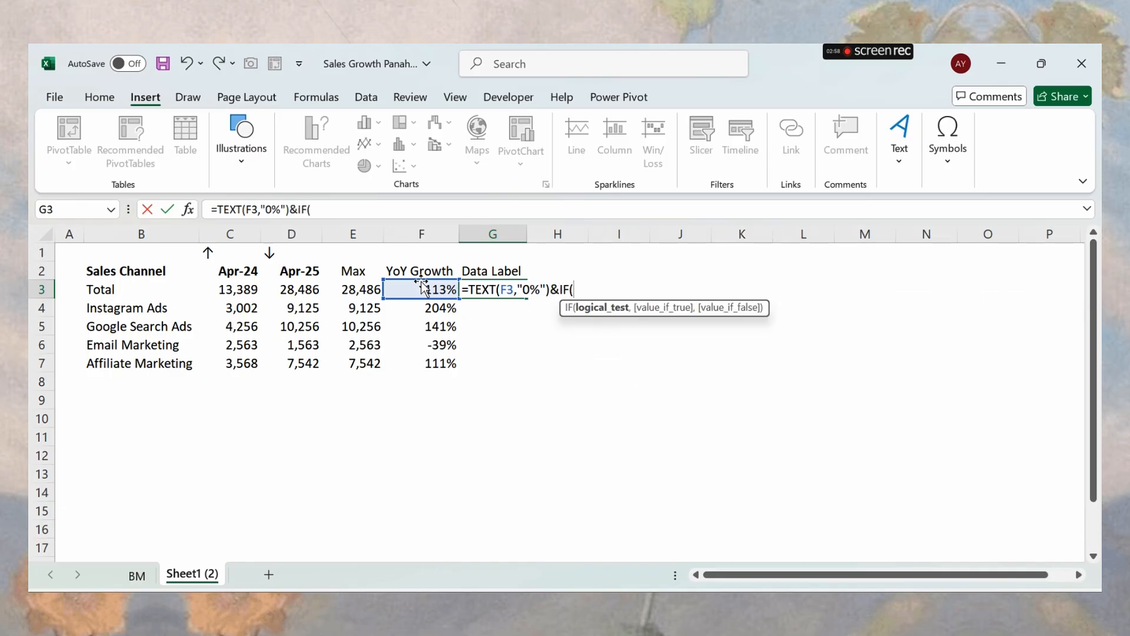
click(431, 287)
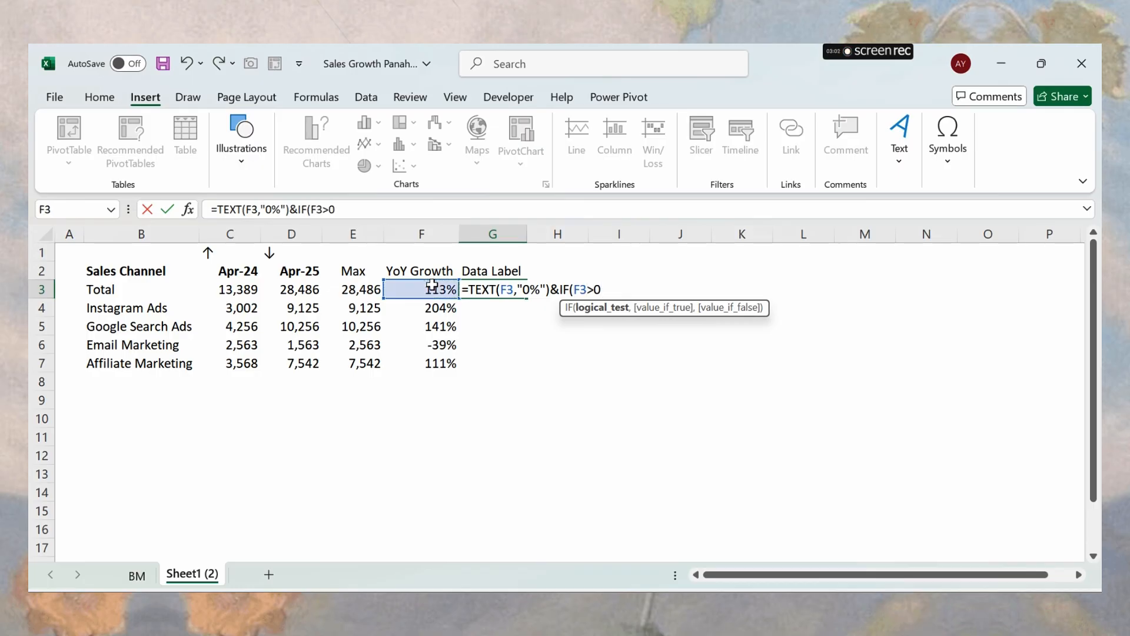
text(>0,)
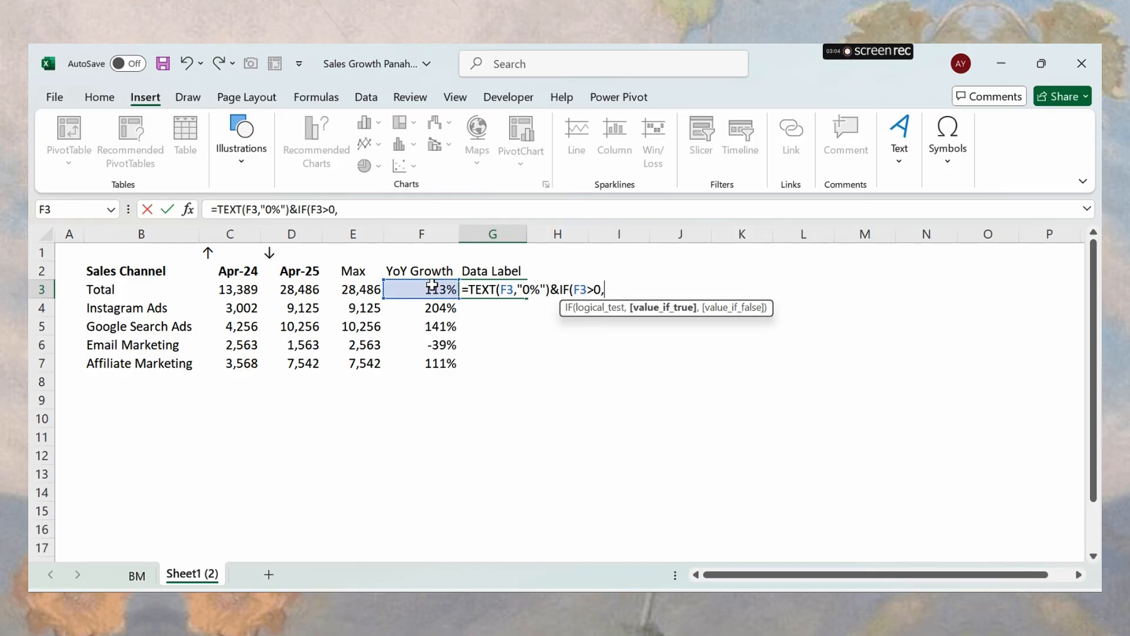
click(215, 253)
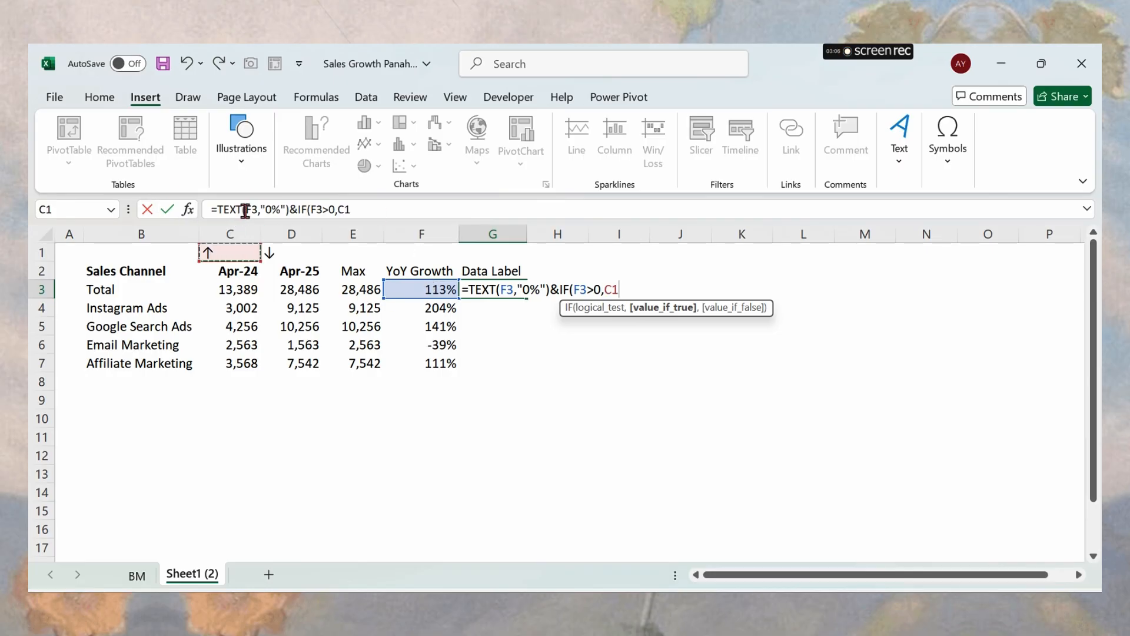
key(F4)
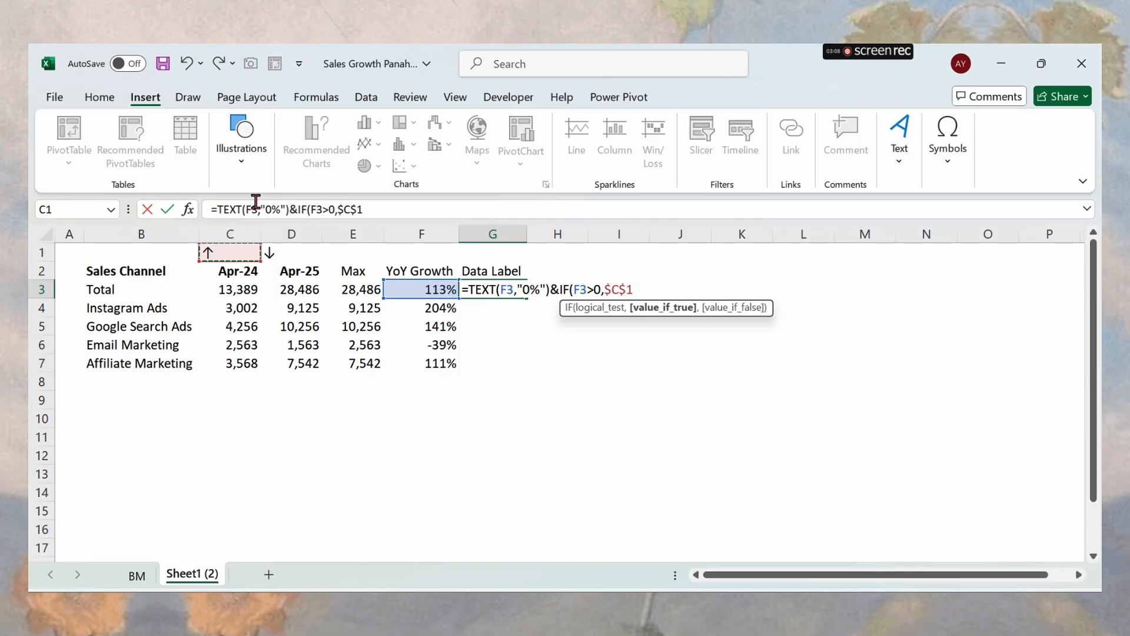
text(,)
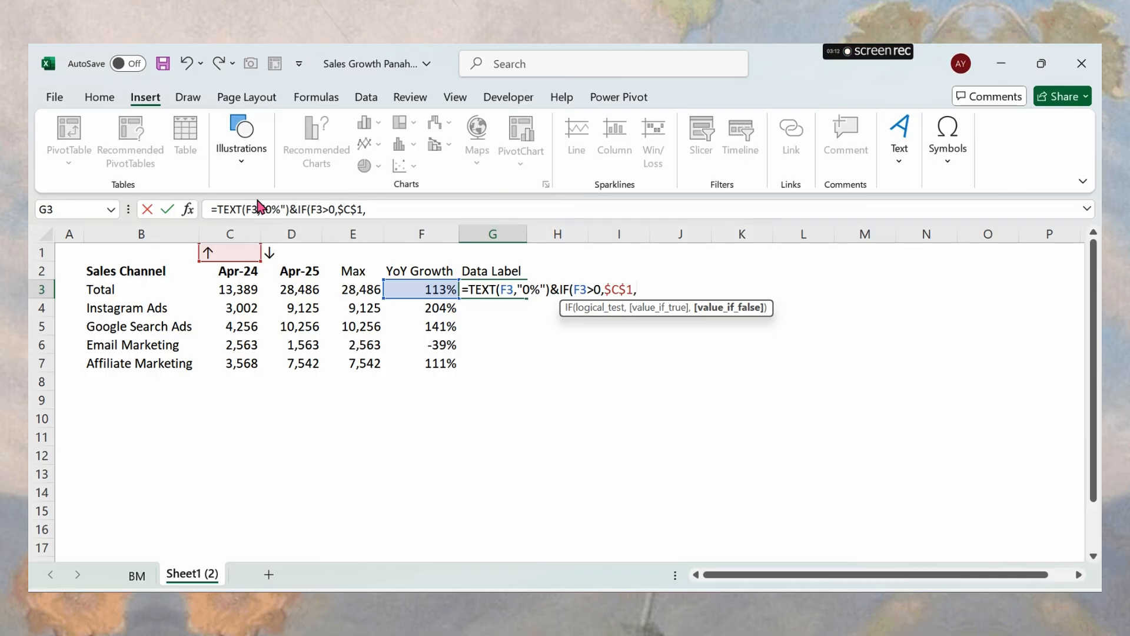
click(285, 253)
key(F4)
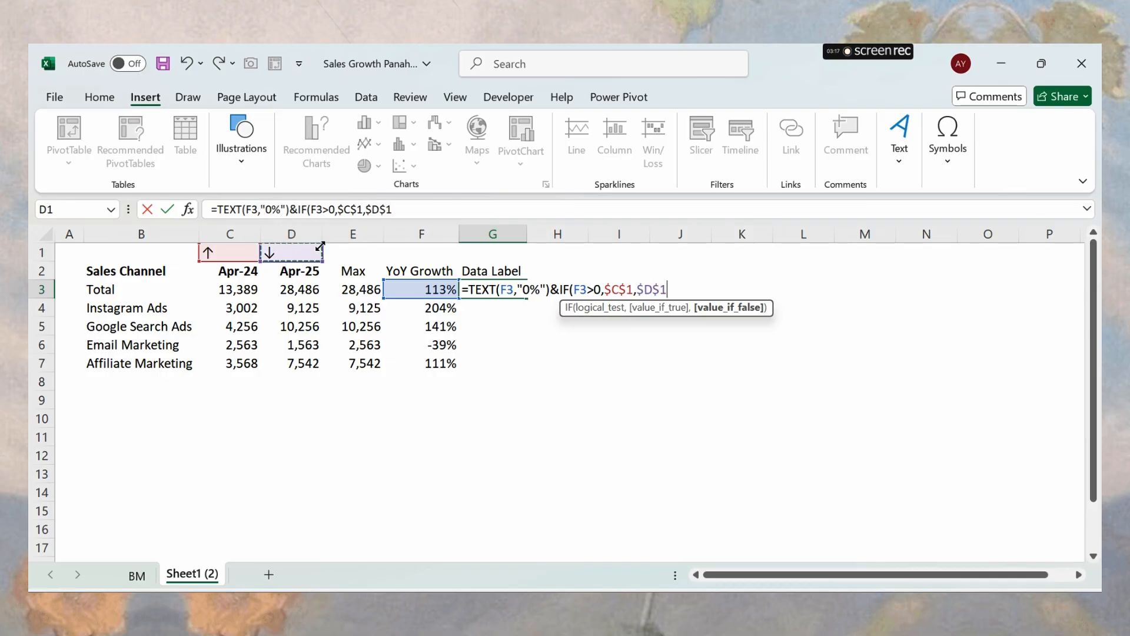
key(ctrl+Return)
double_click(526, 298)
Check the Email Marketing row's growth and arrow label against the Total row's label.
click(495, 347)
click(433, 353)
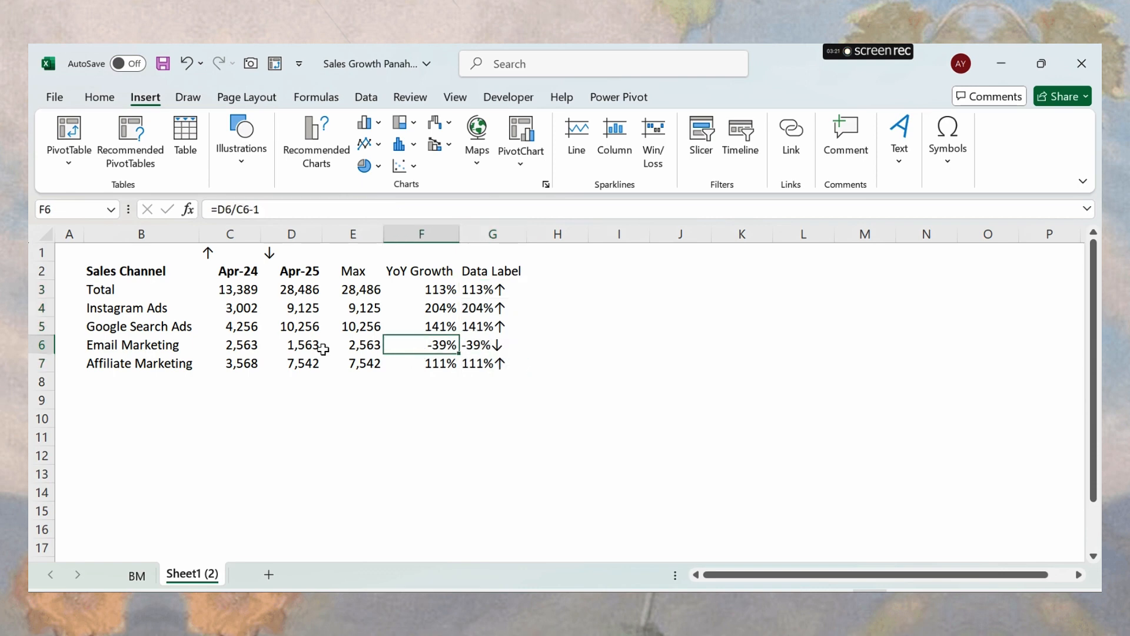
drag(159, 351, 475, 341)
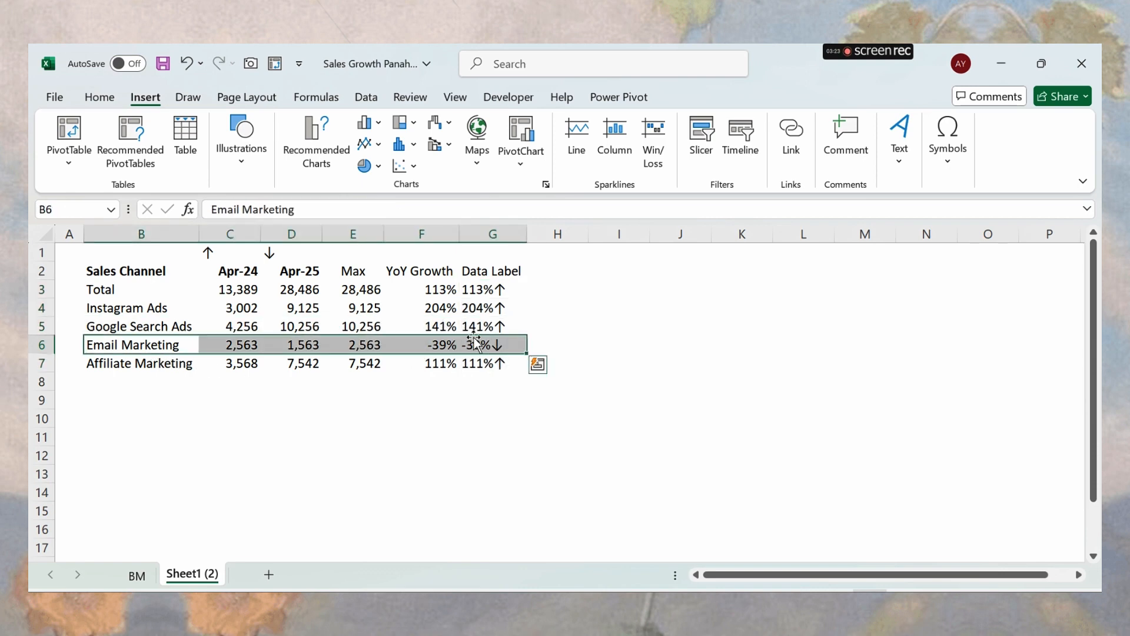
click(465, 340)
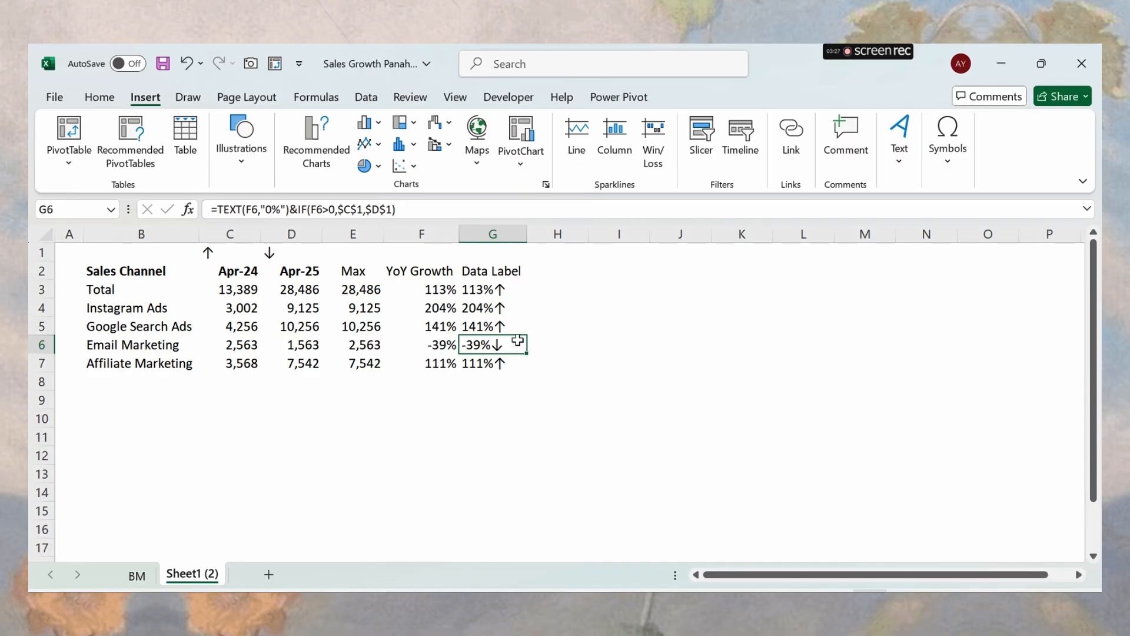
click(503, 292)
click(671, 329)
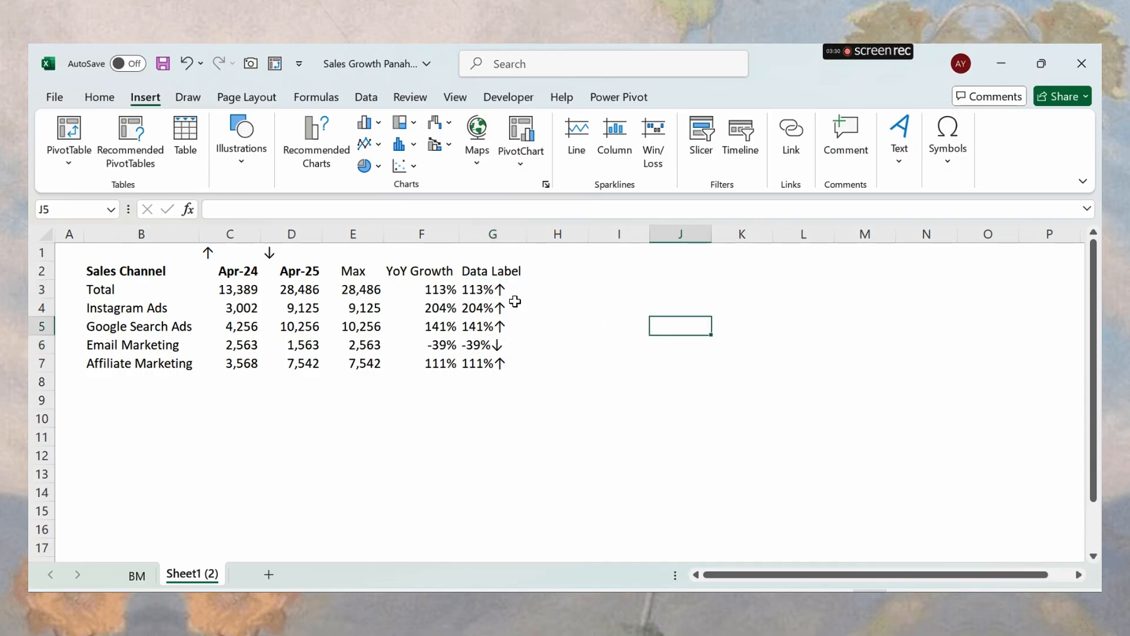
Make the Total row B3:G3 bold and fill it with standard yellow.
drag(124, 291, 518, 293)
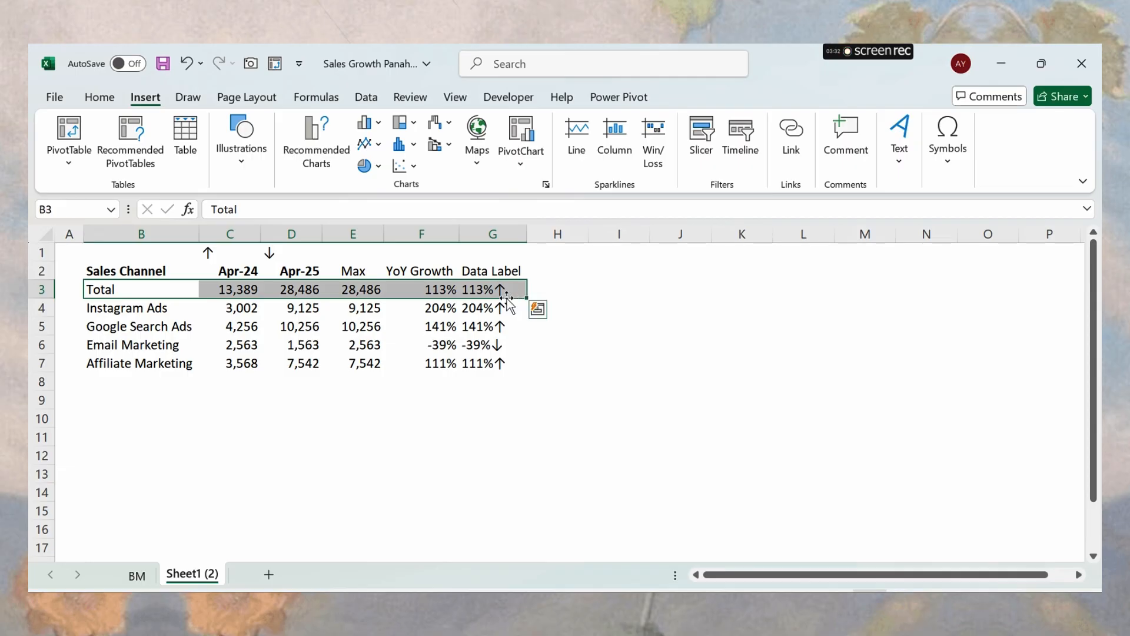
click(100, 97)
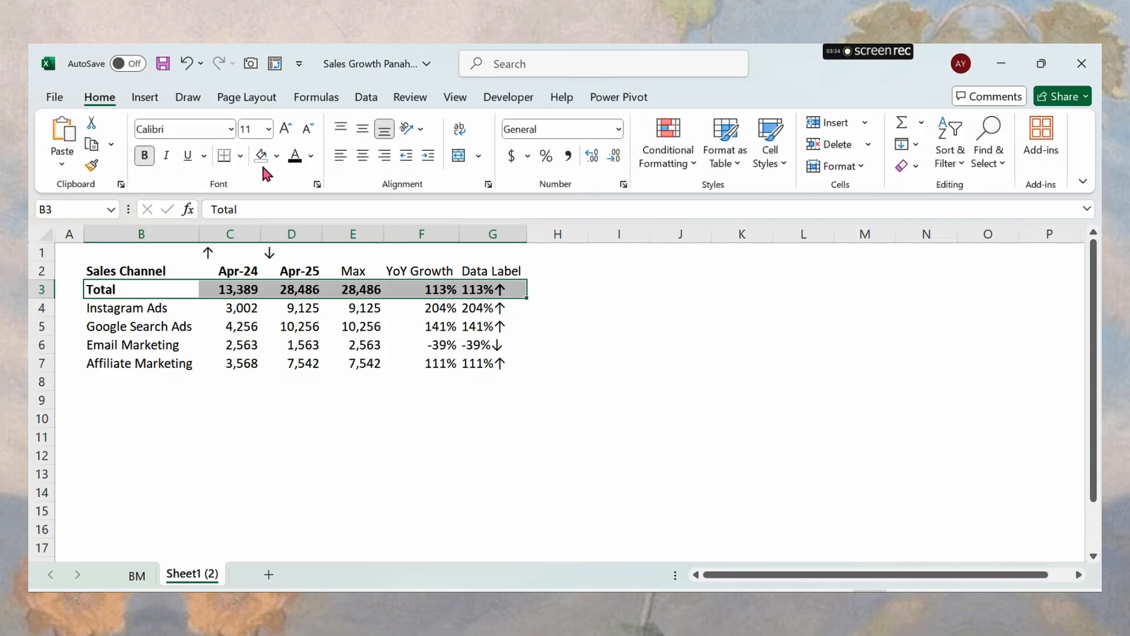
click(276, 156)
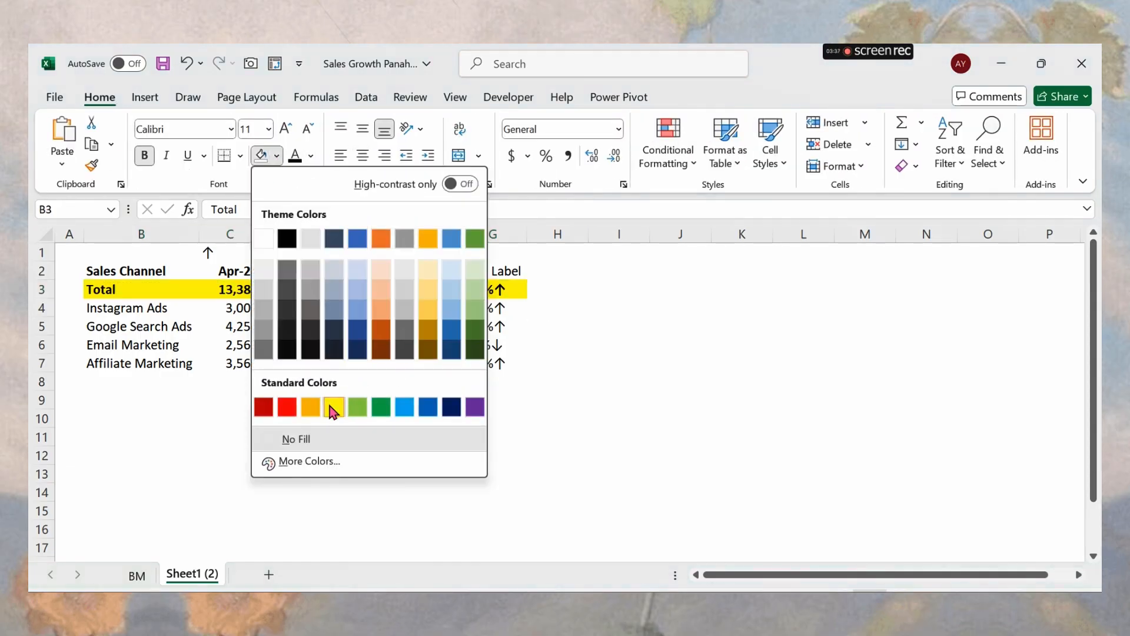
click(330, 403)
click(598, 348)
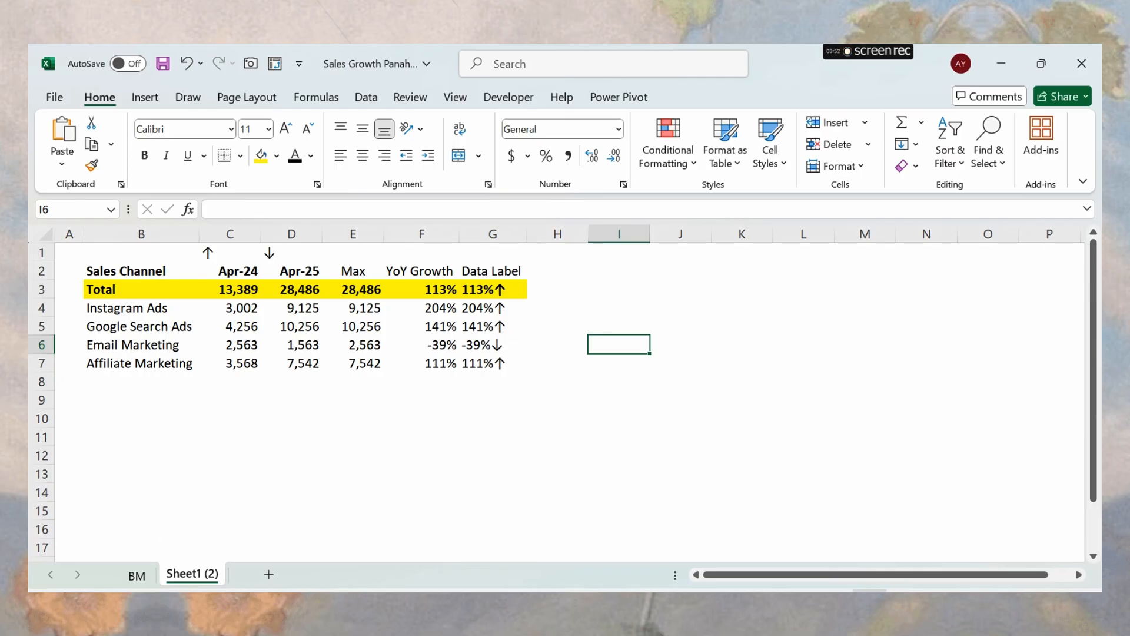
Insert a 2-D clustered column chart from B2:E7, place it beside the table and switch its rows and columns.
drag(146, 272, 346, 363)
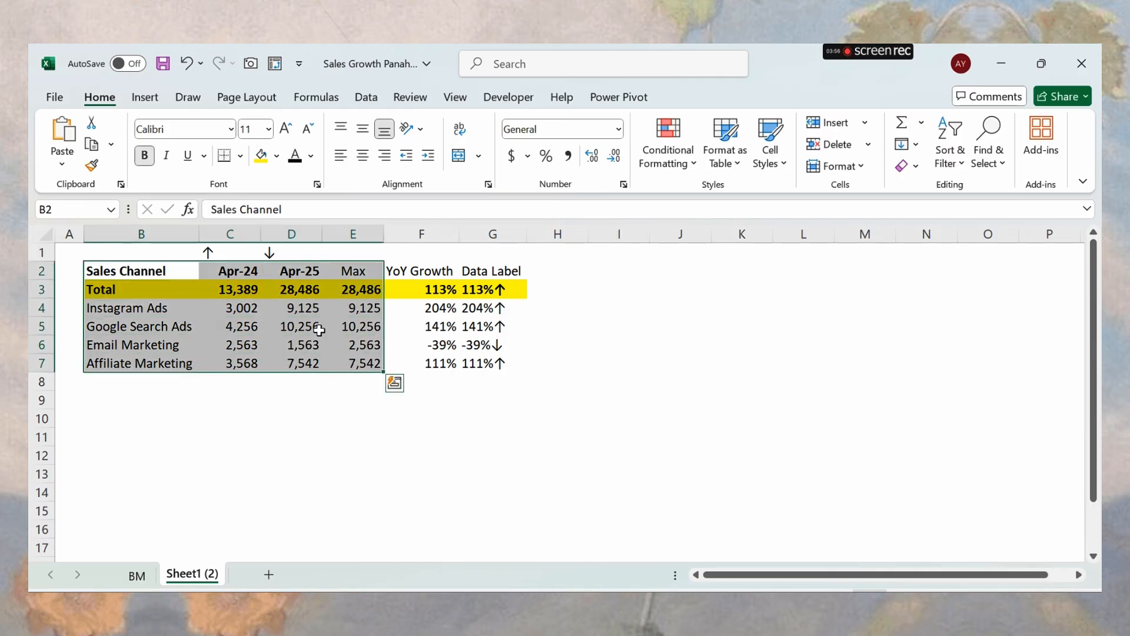
click(144, 97)
click(369, 121)
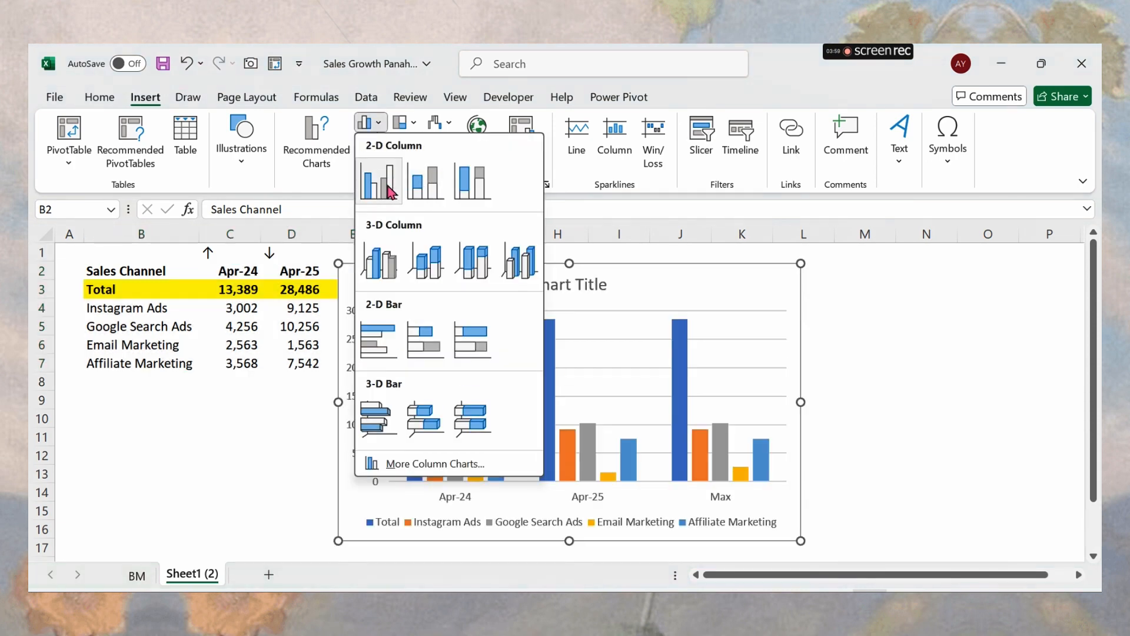
click(389, 190)
drag(718, 283, 901, 259)
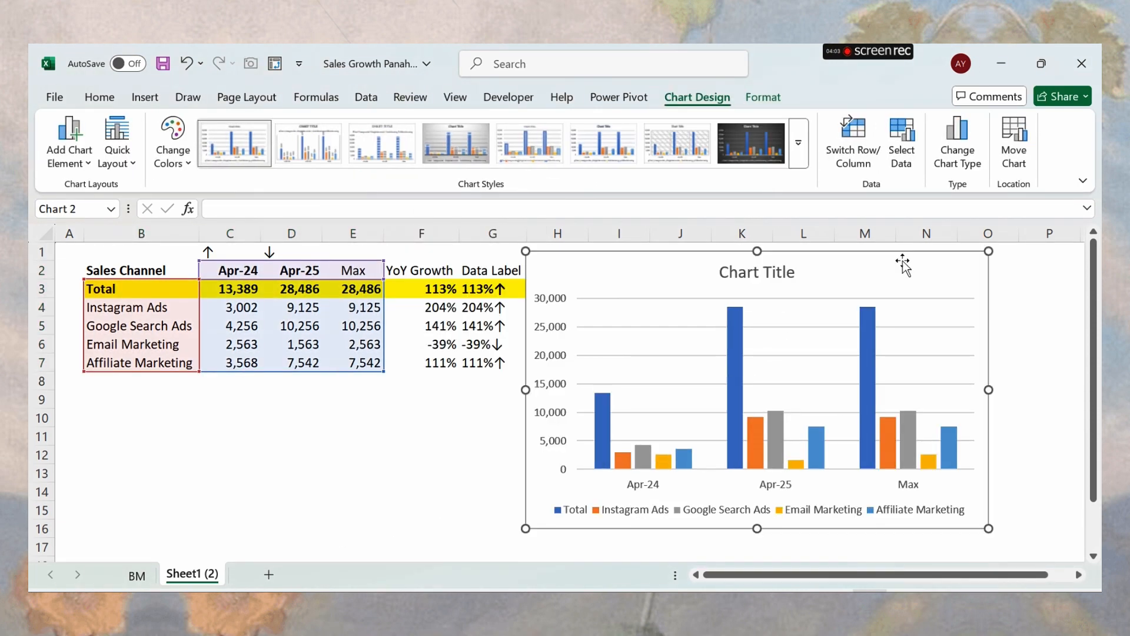
click(857, 137)
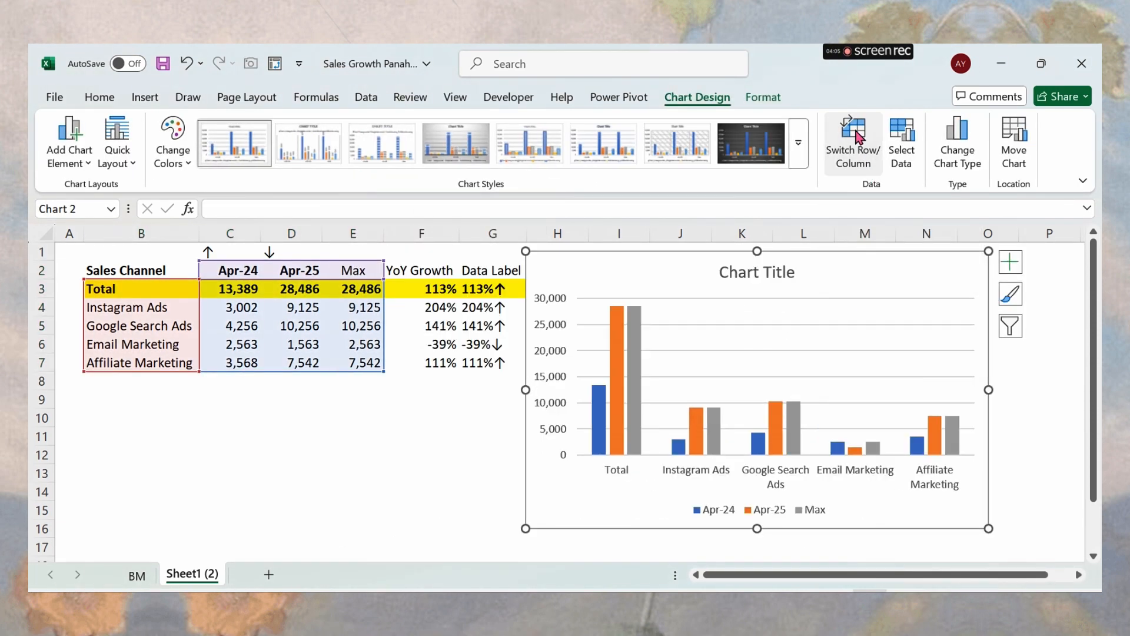
Place the chart legend at the top and remove the primary vertical axis and the gridlines.
click(1010, 261)
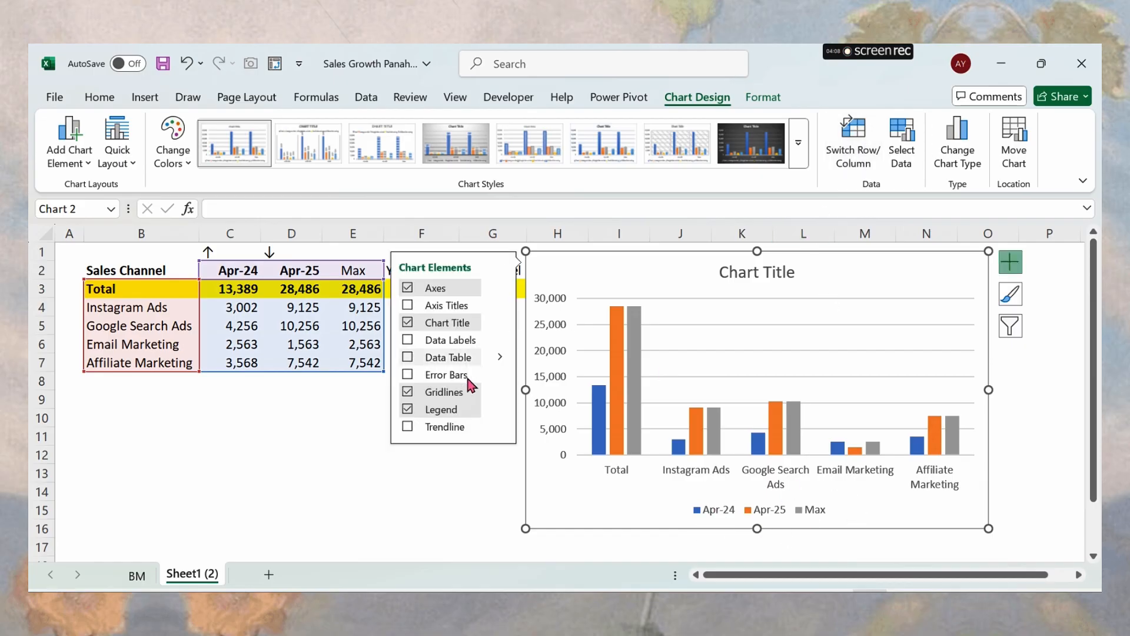
click(497, 410)
click(545, 441)
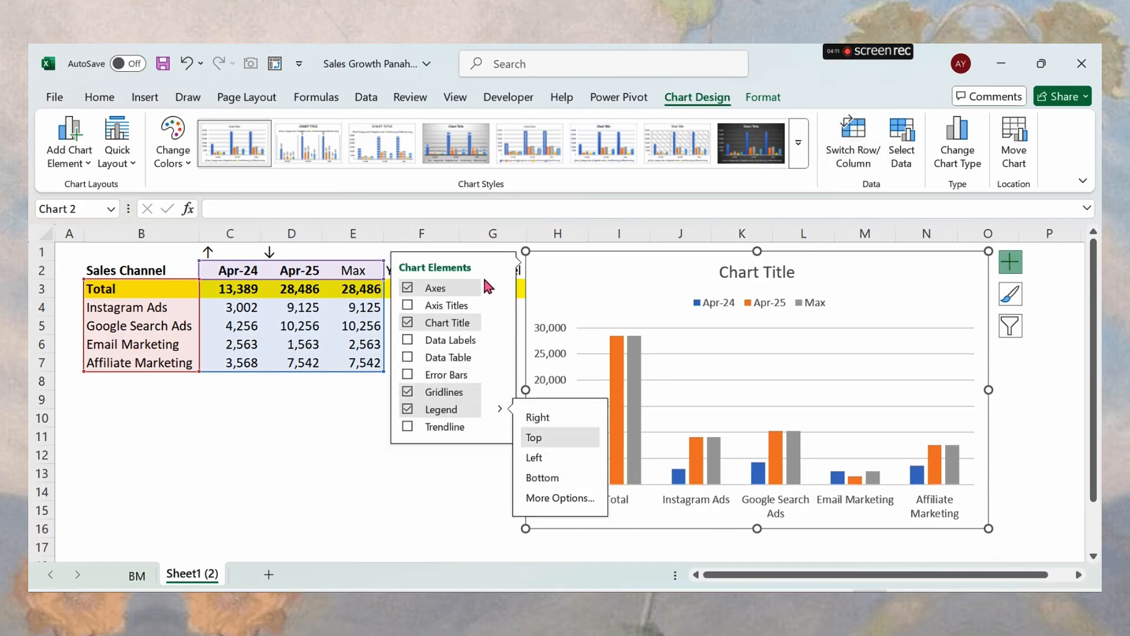
click(499, 291)
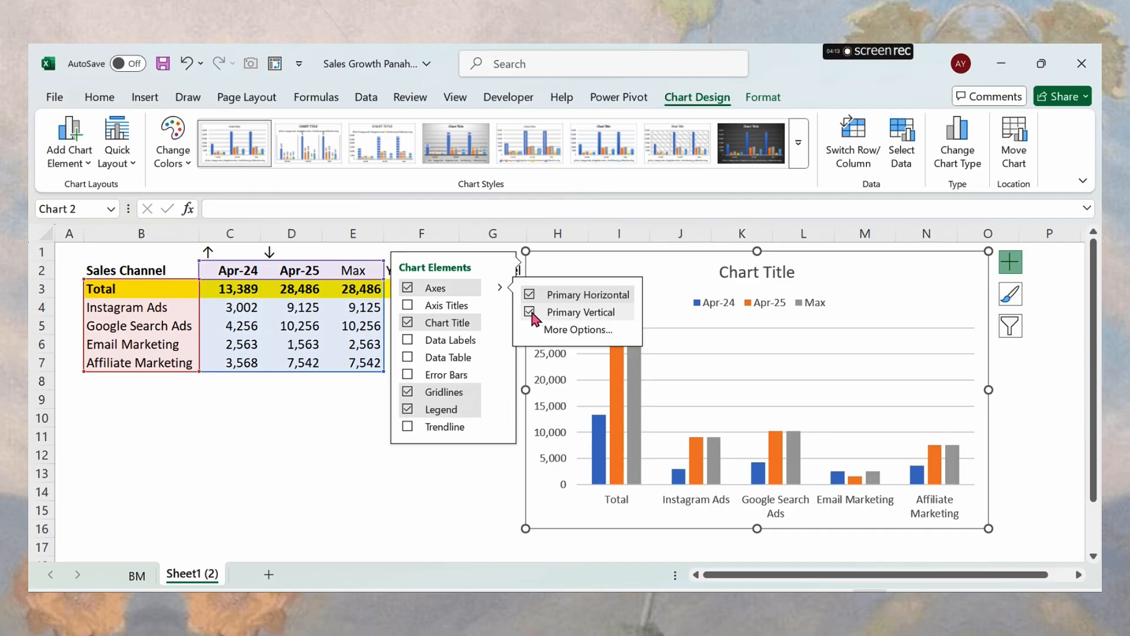
click(533, 318)
click(436, 391)
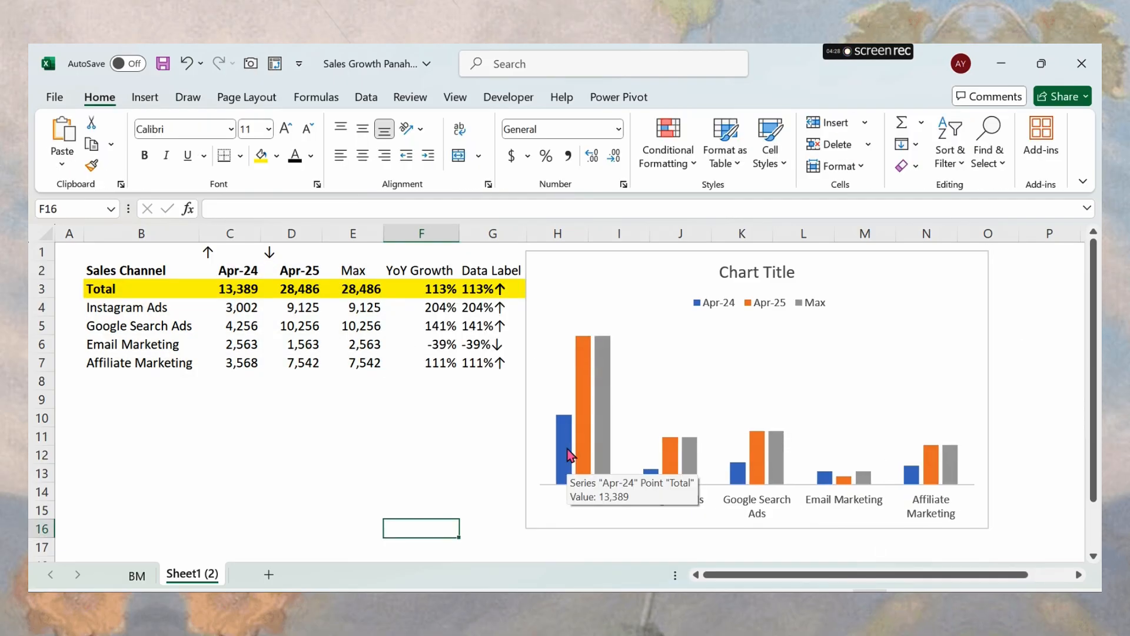
Set the Apr-24 series' overlap to 0% and its gap width to 150%.
double_click(569, 454)
drag(1029, 441, 1011, 446)
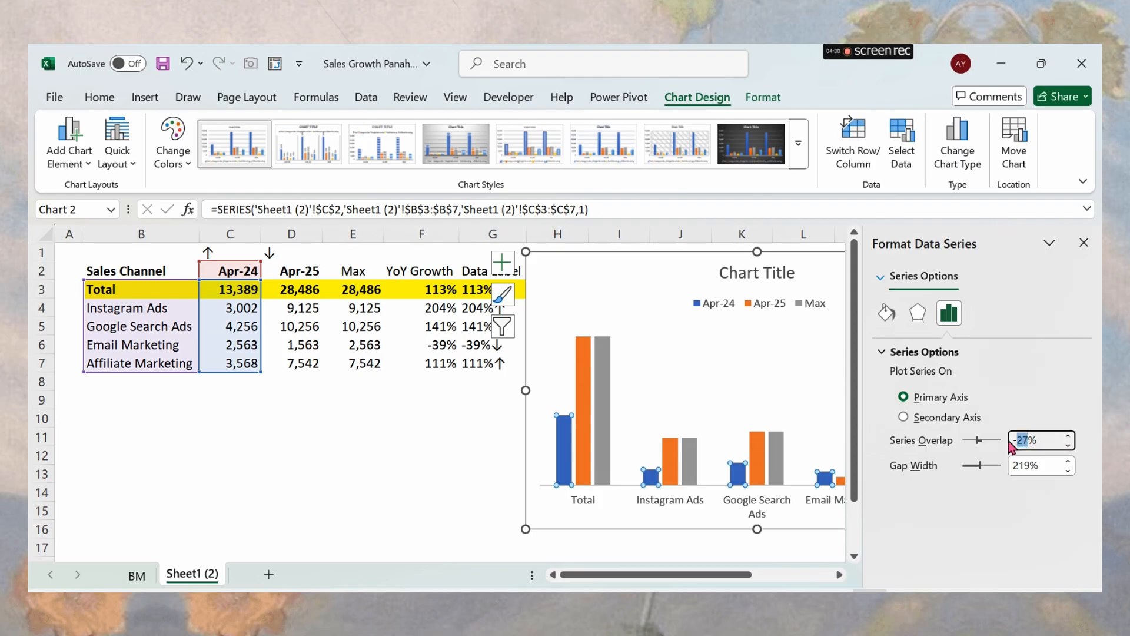
text(0)
key(Tab)
key(Tab)
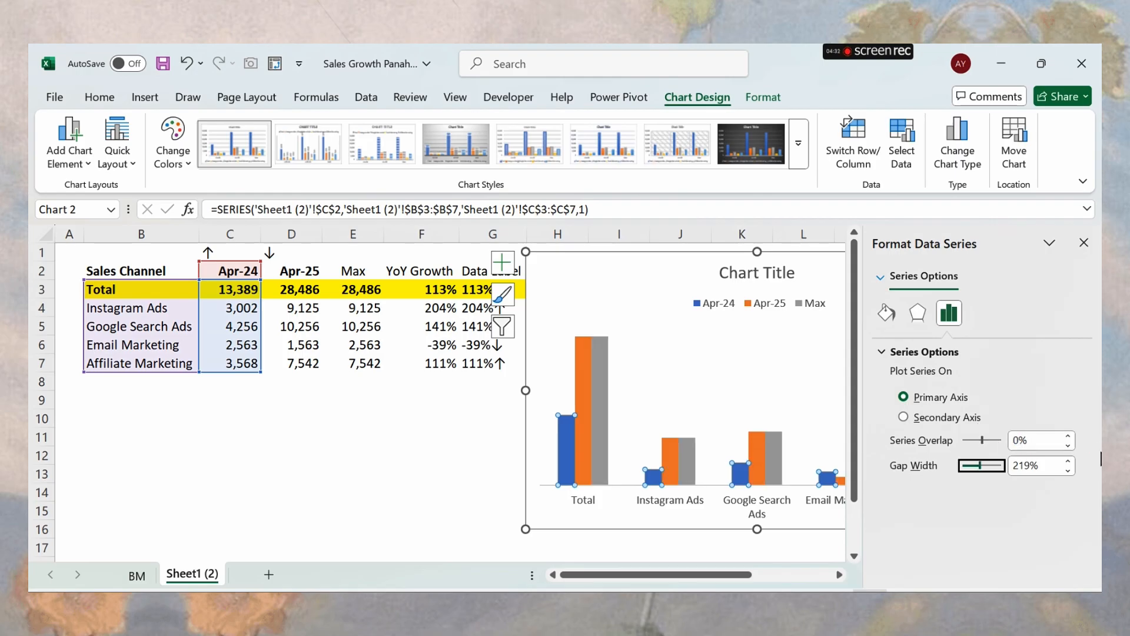
text(150)
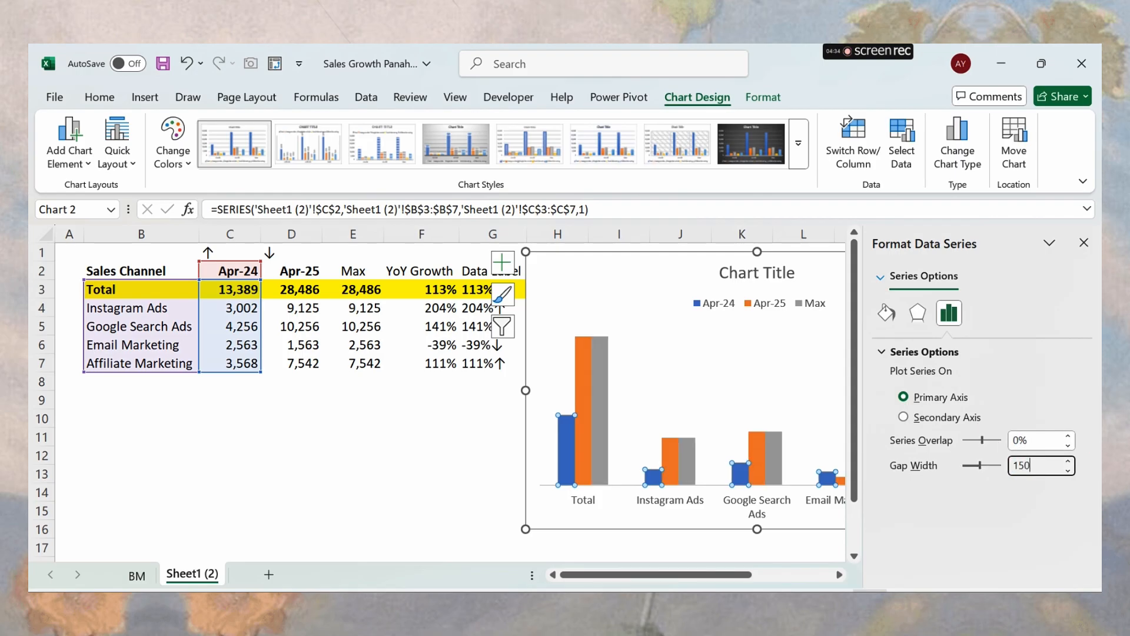
text(%)
key(Return)
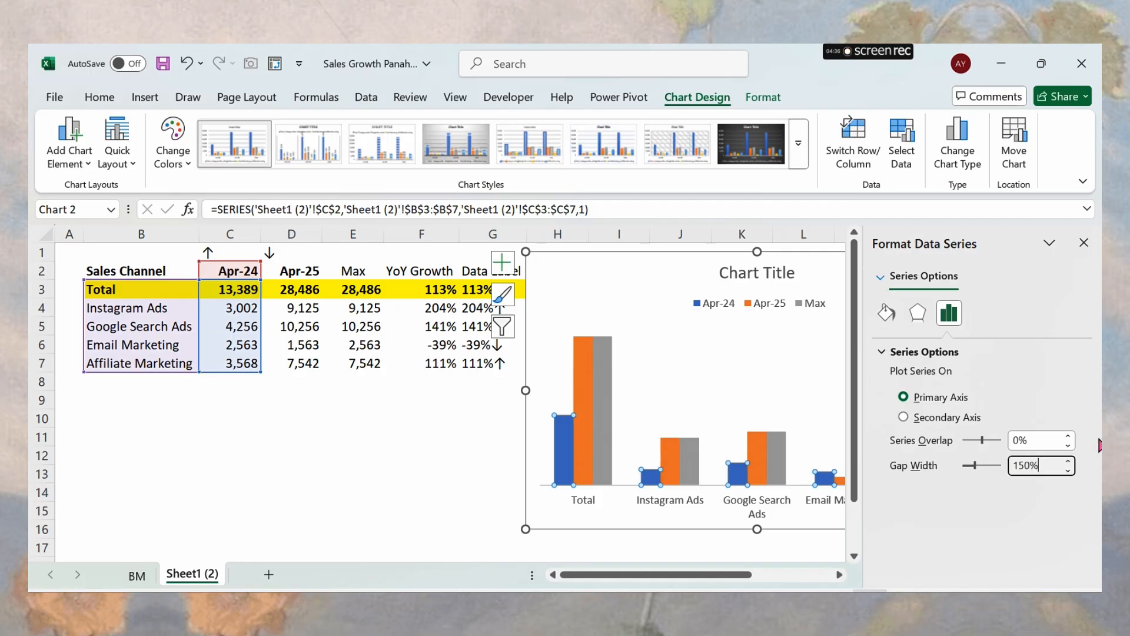
Plot the Max series on the secondary axis with a gap width of 500%.
click(599, 430)
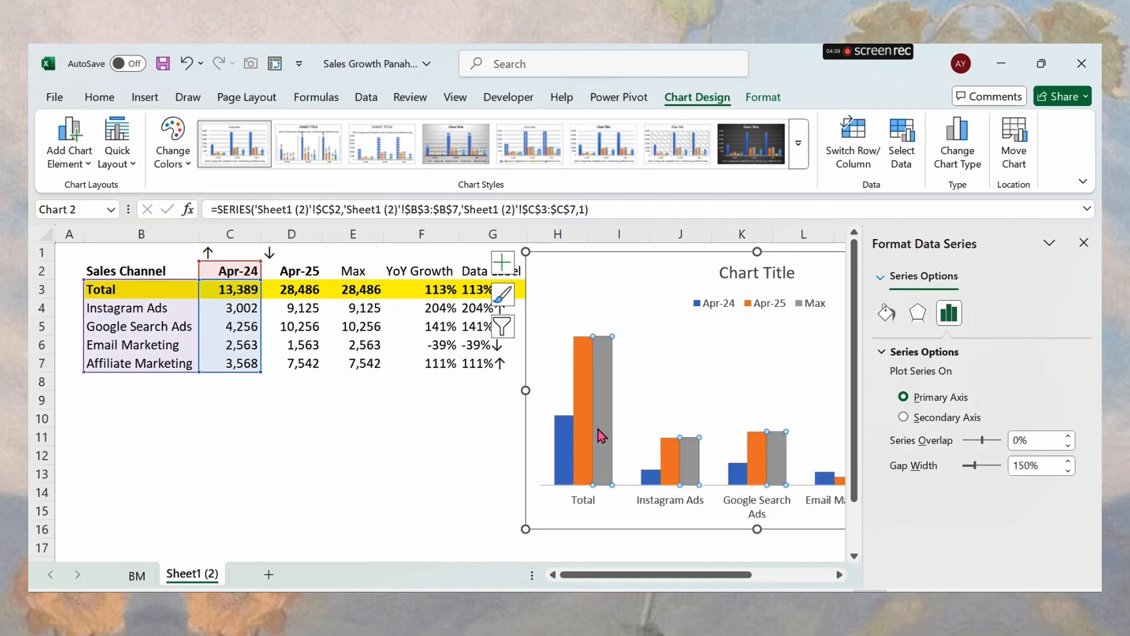
click(935, 419)
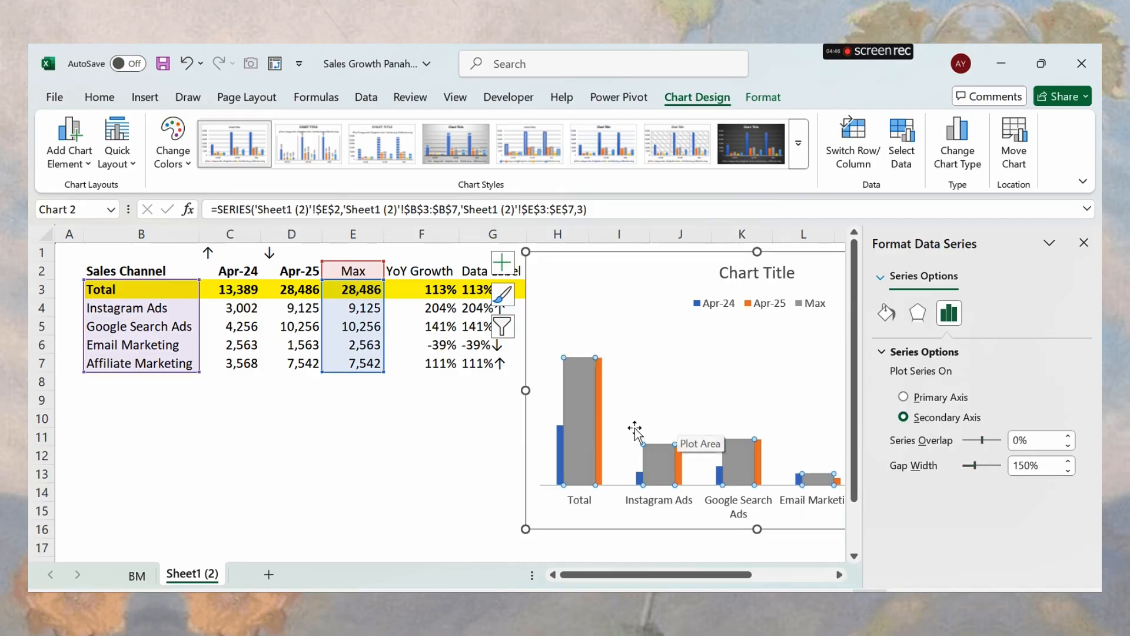
click(1031, 465)
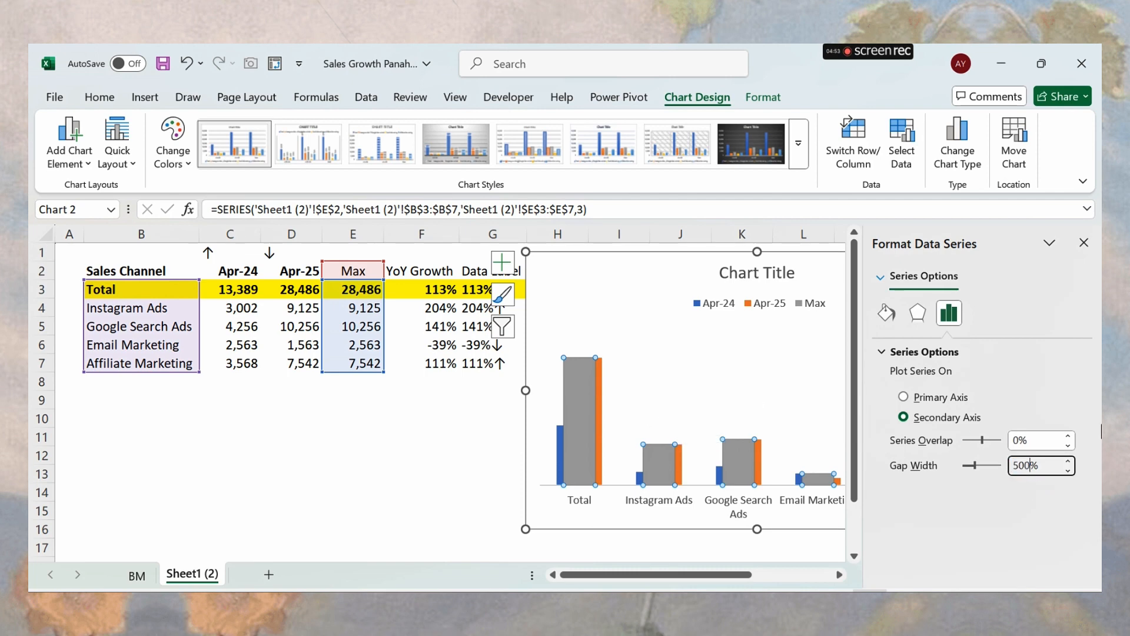
key(Return)
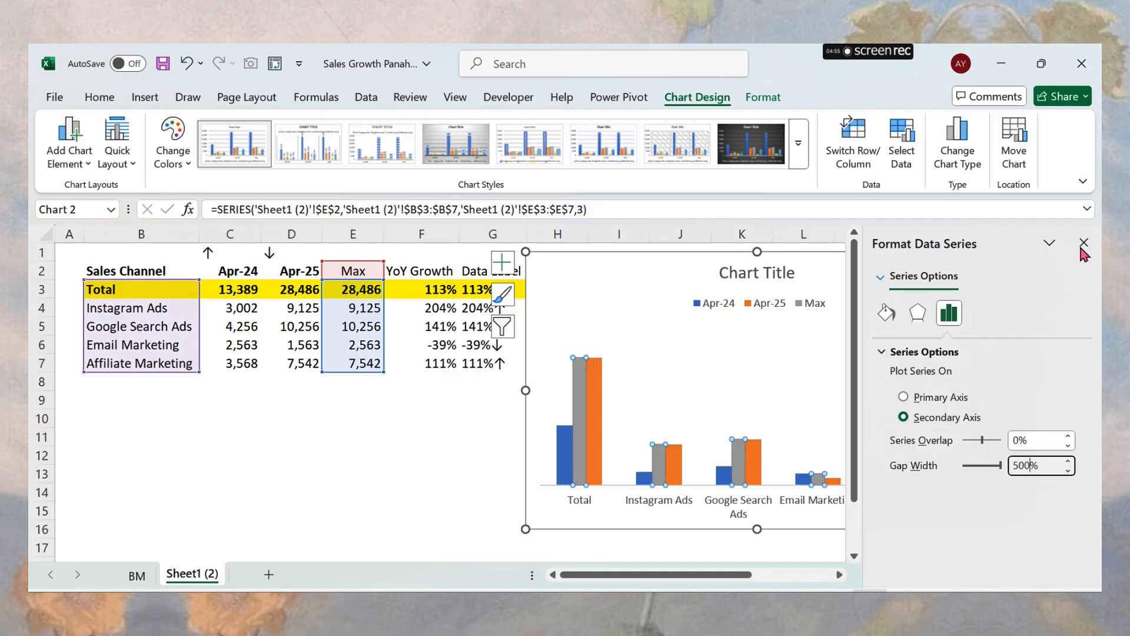
Set the Max series' columns to no fill and close the formatting pane.
click(890, 315)
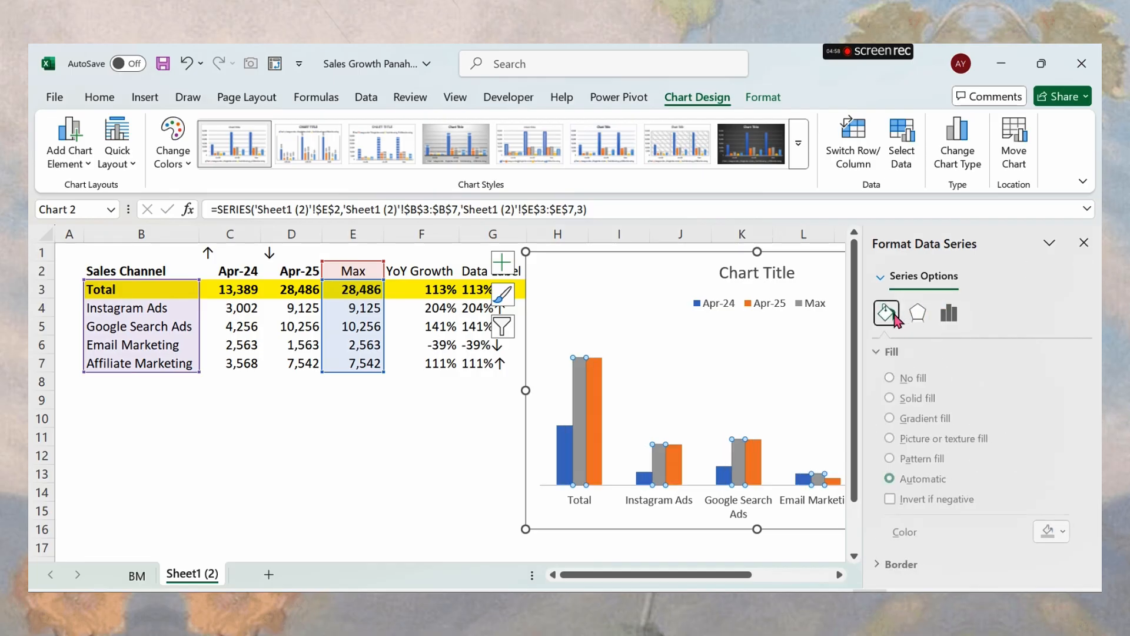
click(918, 377)
click(1083, 243)
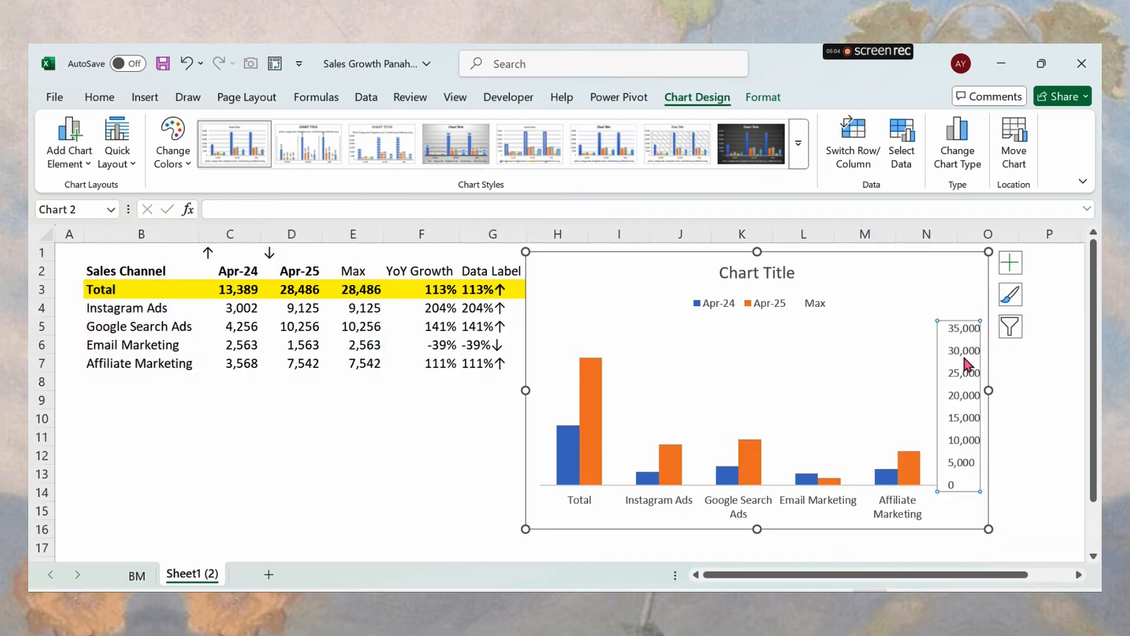
Remove the secondary vertical axis from the chart and delete the Max entry from the legend.
click(1010, 263)
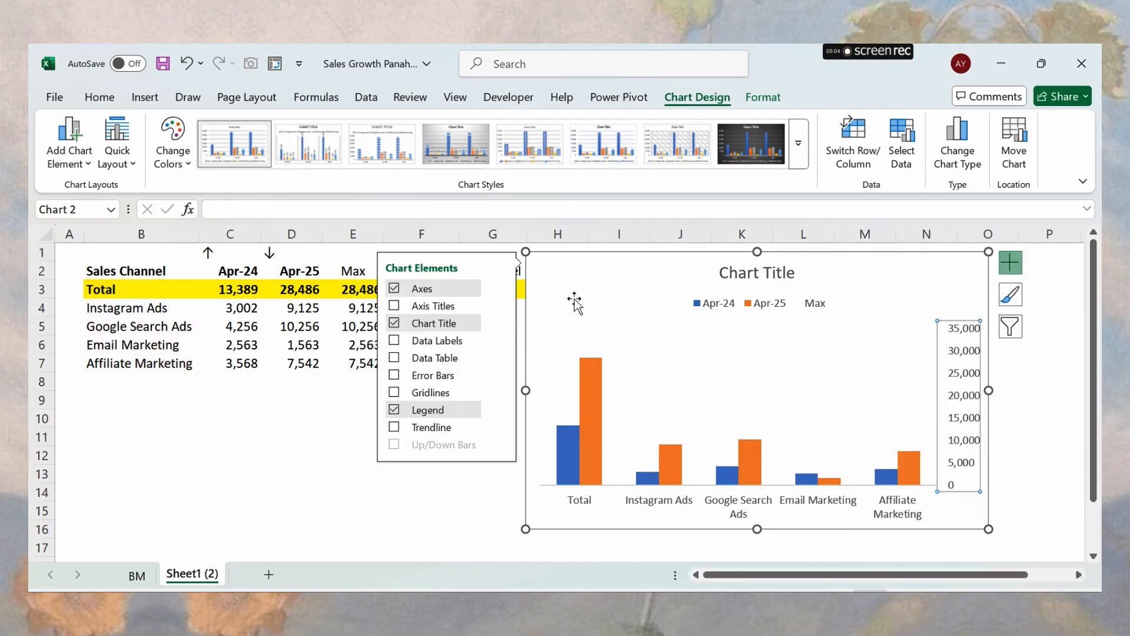
click(500, 288)
click(533, 348)
click(807, 303)
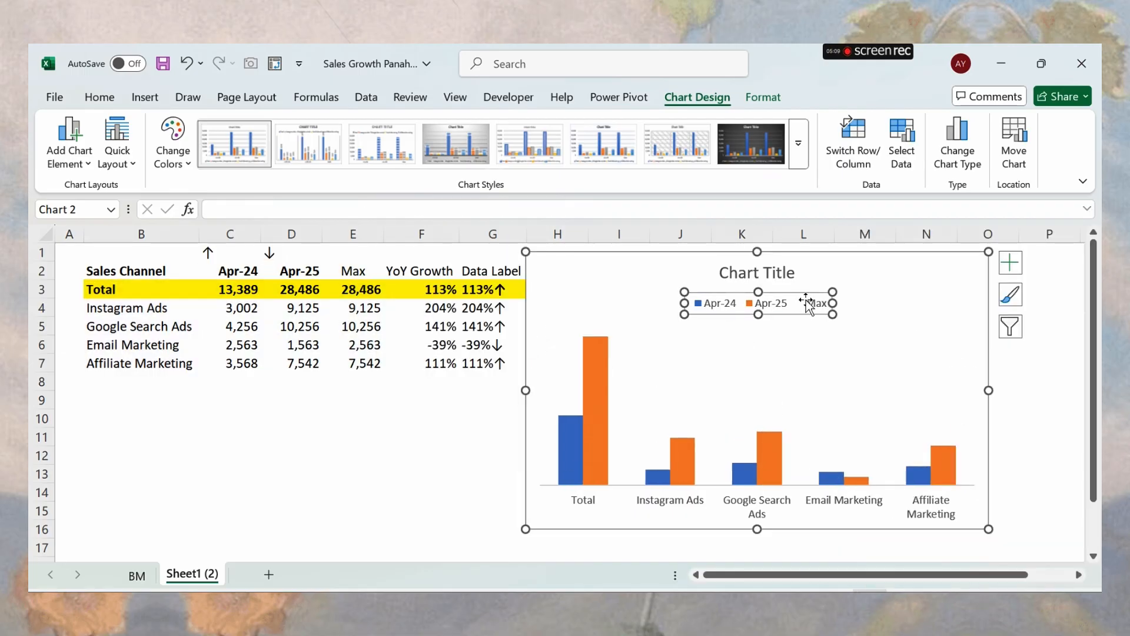
click(806, 303)
key(Delete)
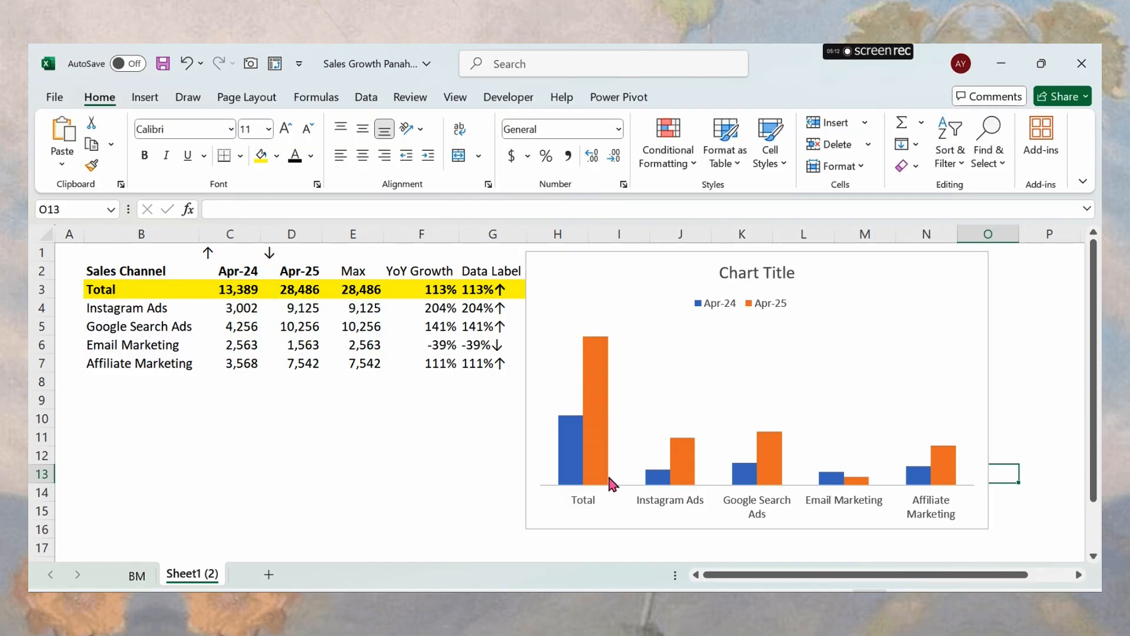
click(991, 476)
Fill the Apr-24 columns with the 40% lighter gold theme color and give them a black outline.
click(567, 481)
click(567, 480)
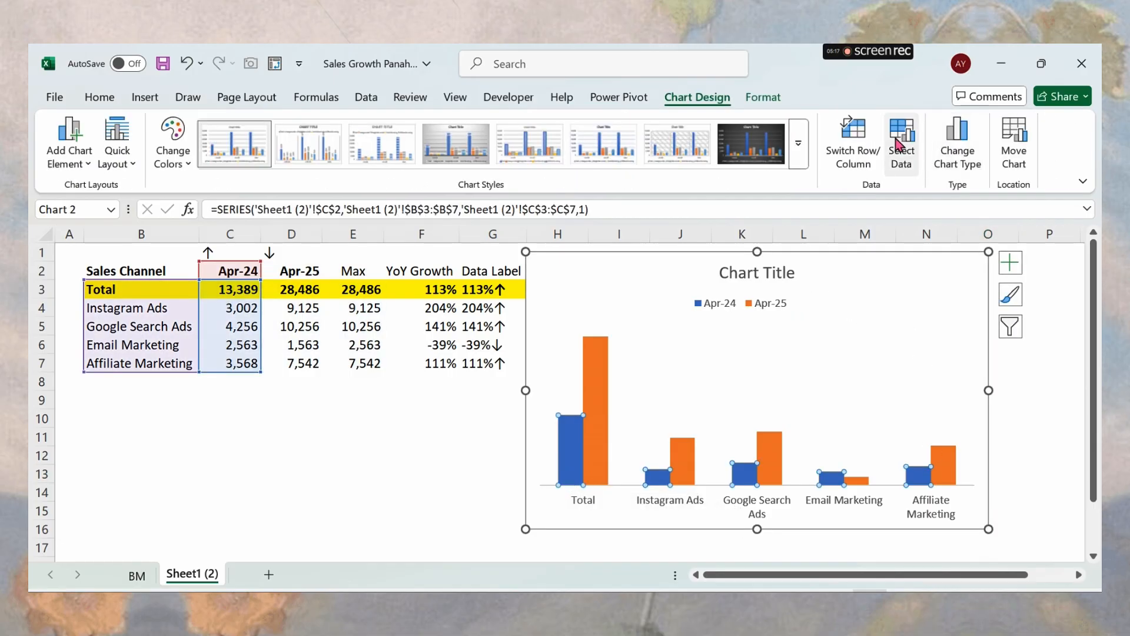
click(759, 99)
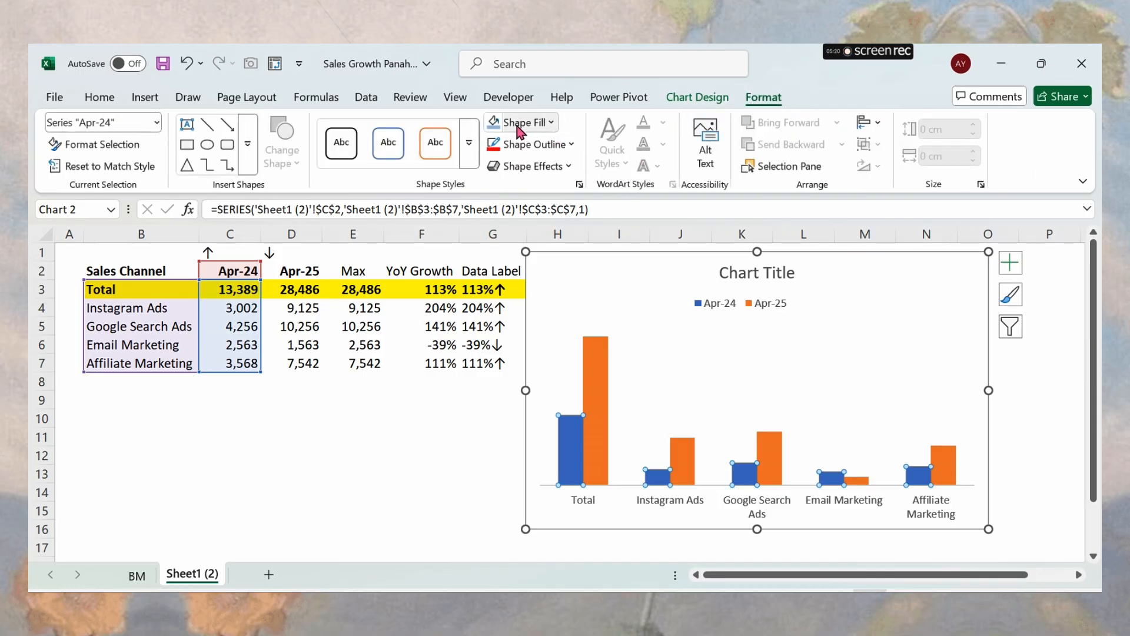
click(553, 122)
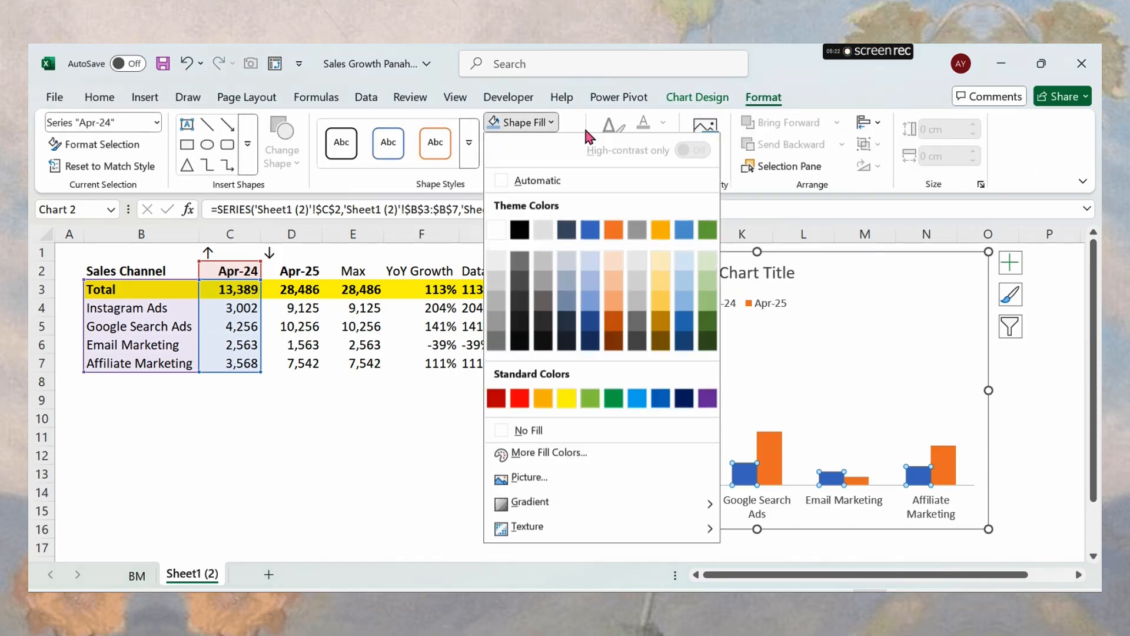
click(658, 303)
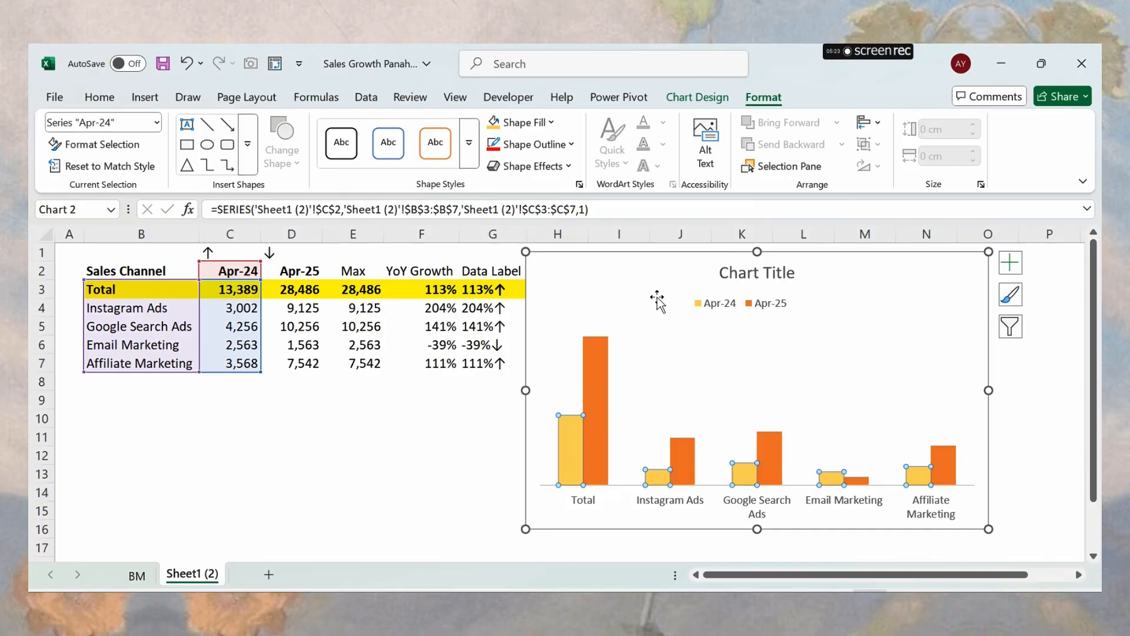
click(549, 144)
click(526, 253)
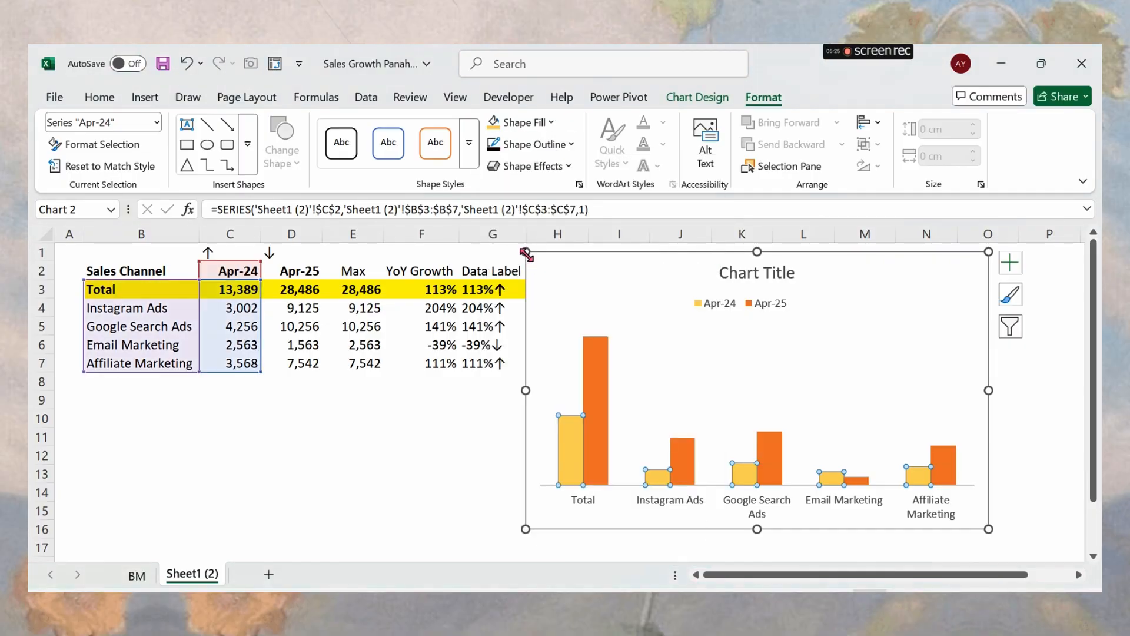
Fill the Apr-25 columns with the 40% lighter blue theme color and give them a black outline.
click(601, 371)
click(553, 123)
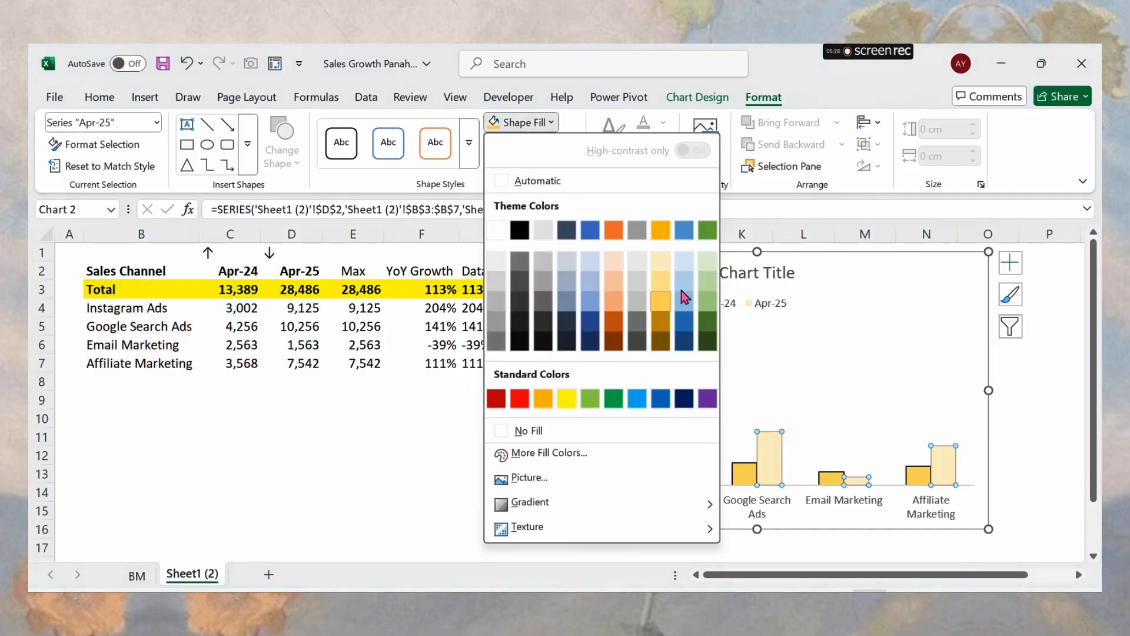
click(684, 298)
click(498, 146)
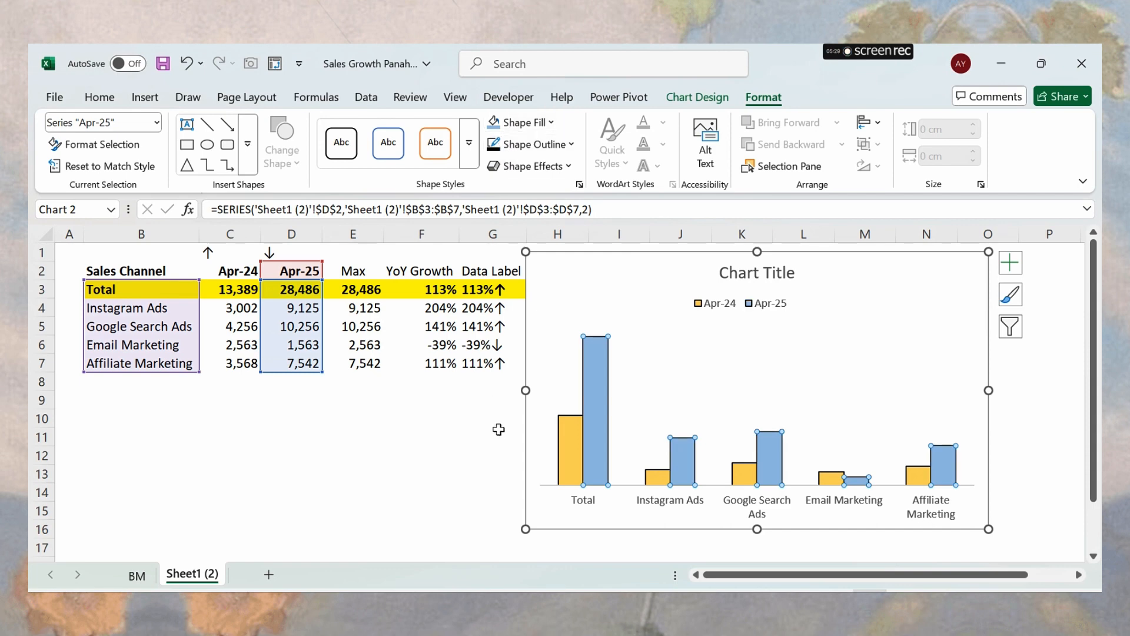
click(490, 474)
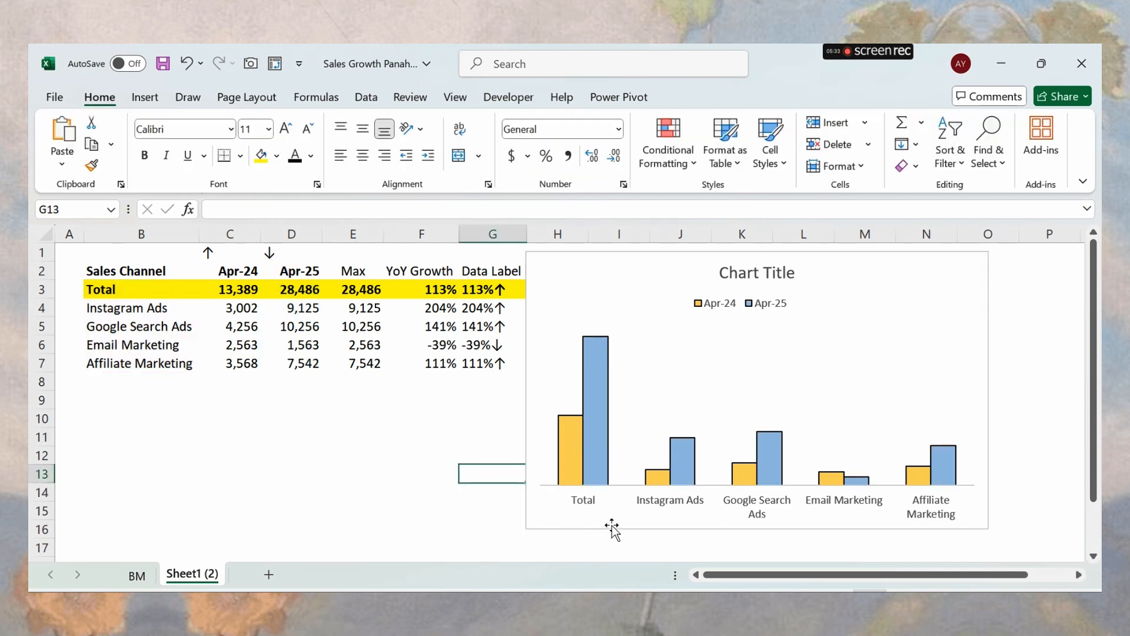
Add data labels to all series of the chart.
click(769, 526)
click(866, 263)
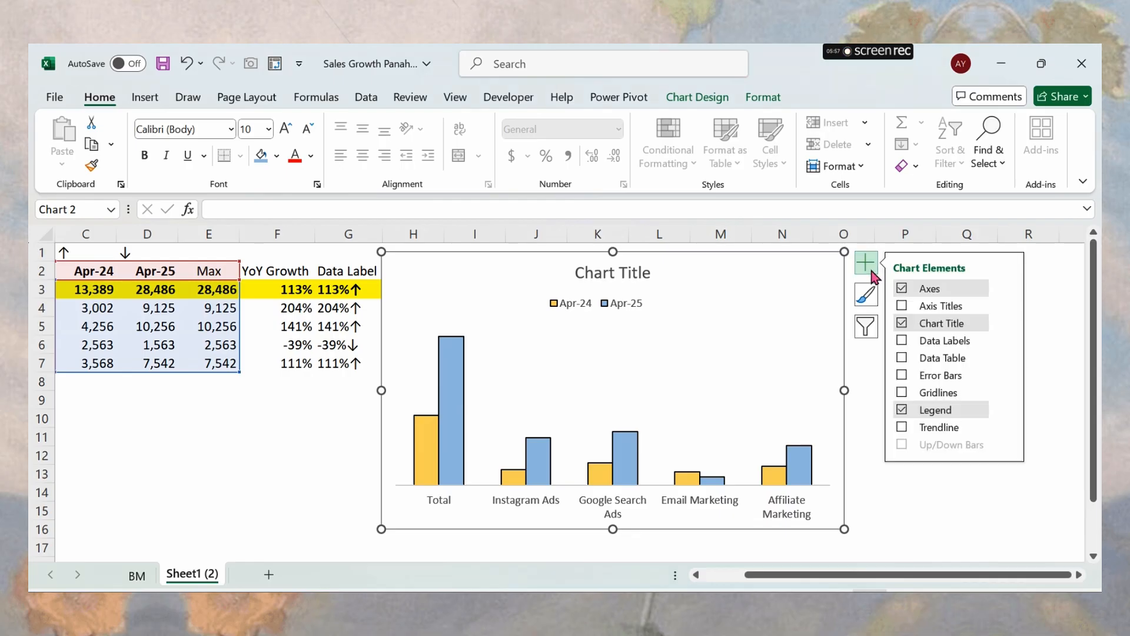
click(912, 342)
click(898, 491)
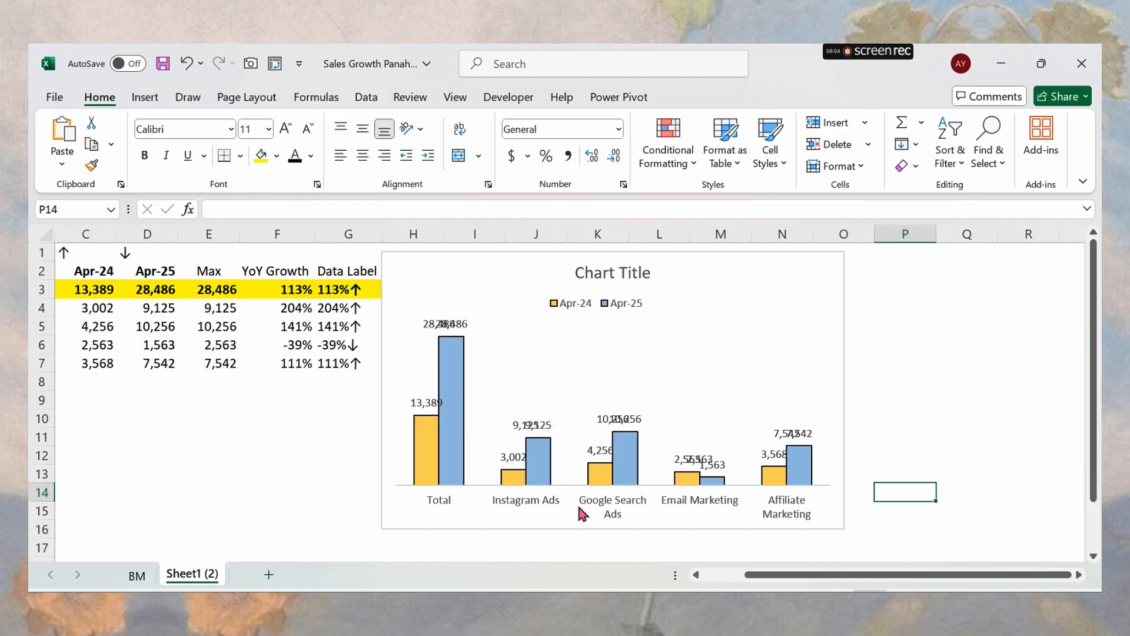
Position the Apr-24 series' data labels at Inside End.
double_click(684, 529)
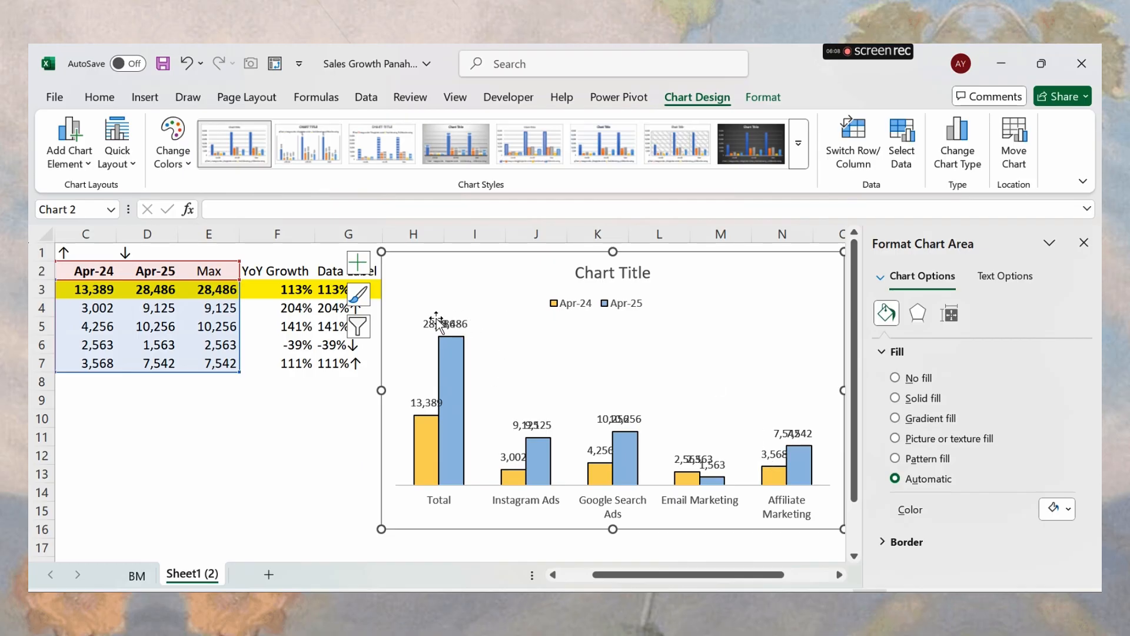
click(880, 277)
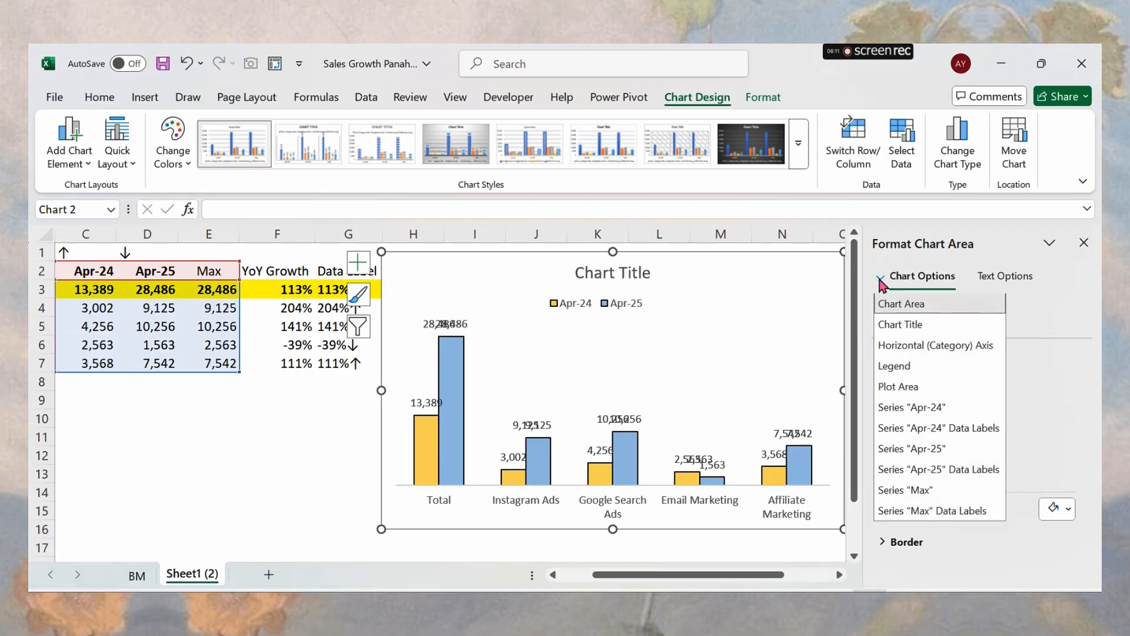
click(956, 431)
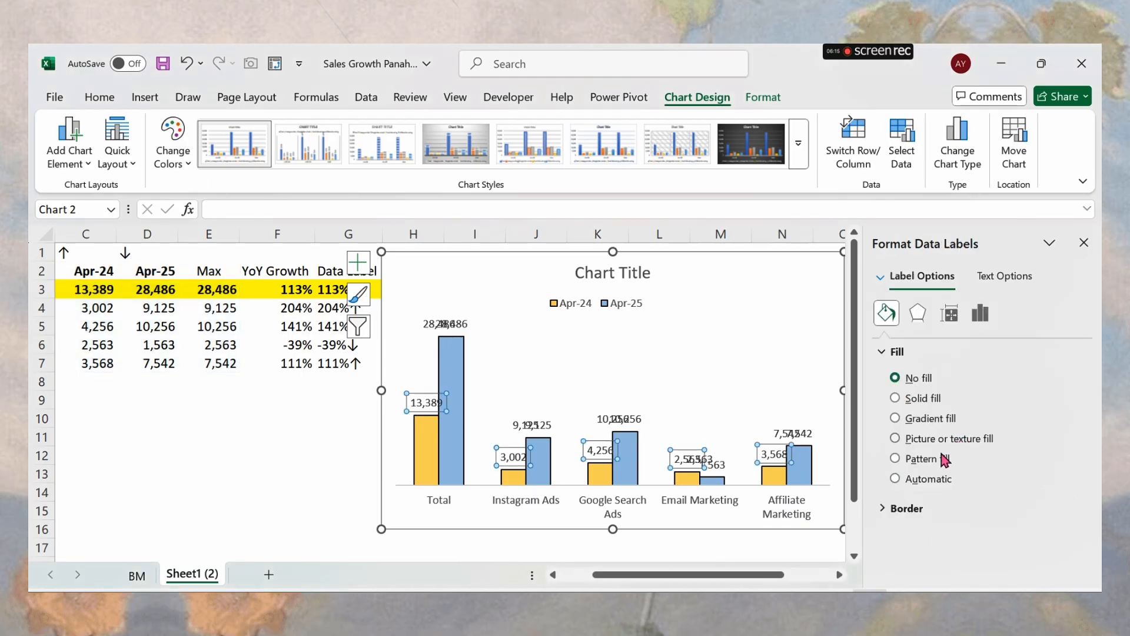
scroll(768, 547, right, 3)
click(681, 262)
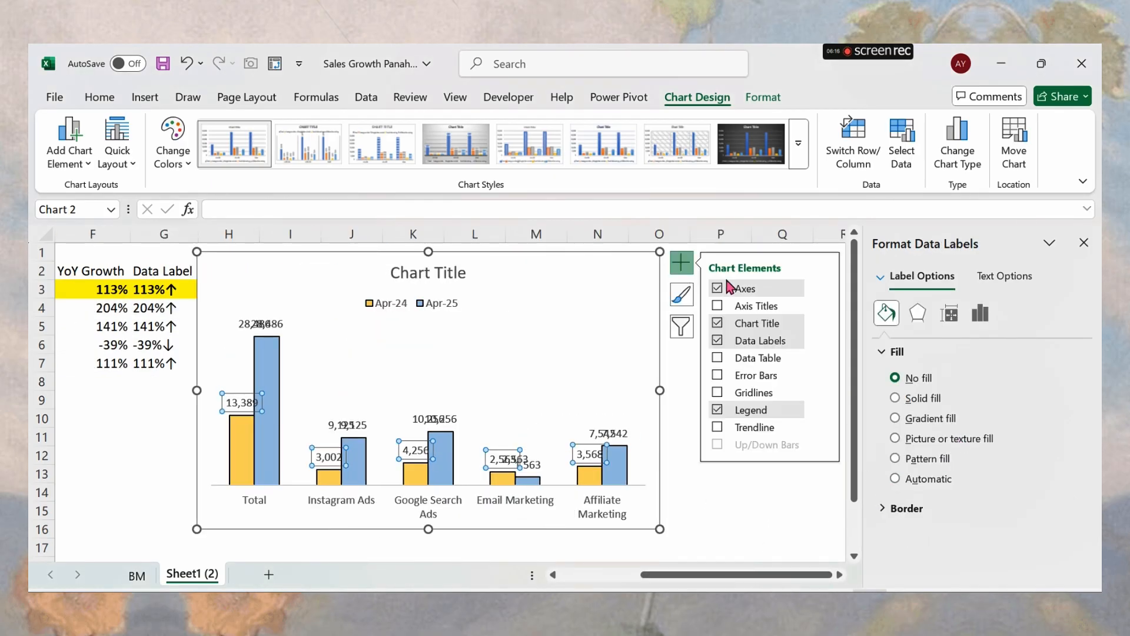
click(823, 340)
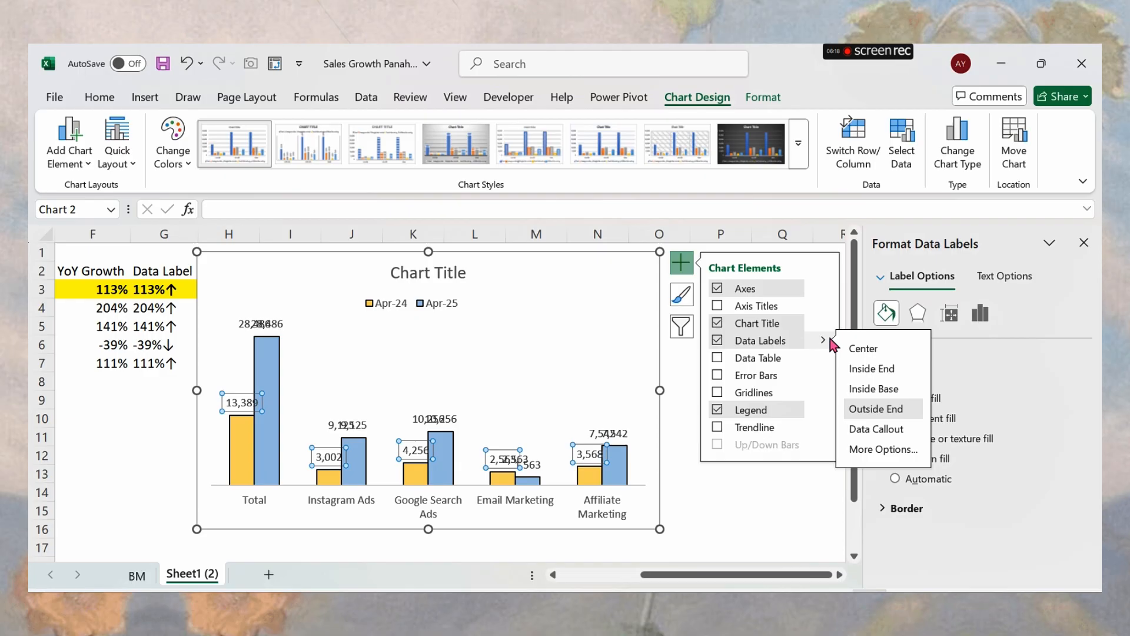
click(871, 369)
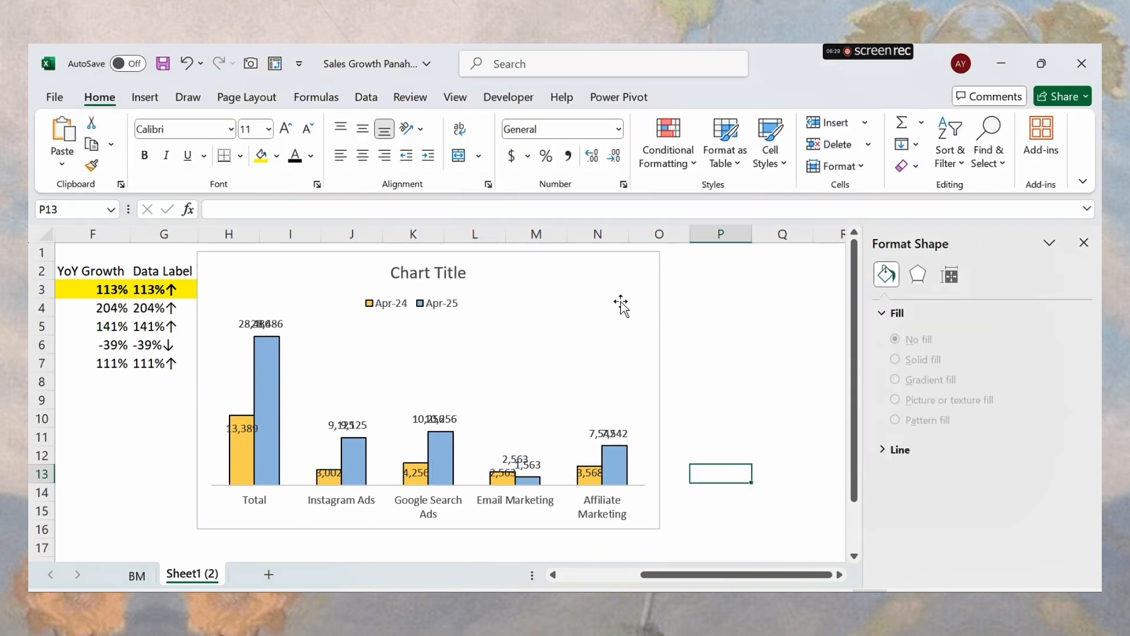
Position the Apr-25 series' data labels at Inside End.
click(618, 302)
click(885, 284)
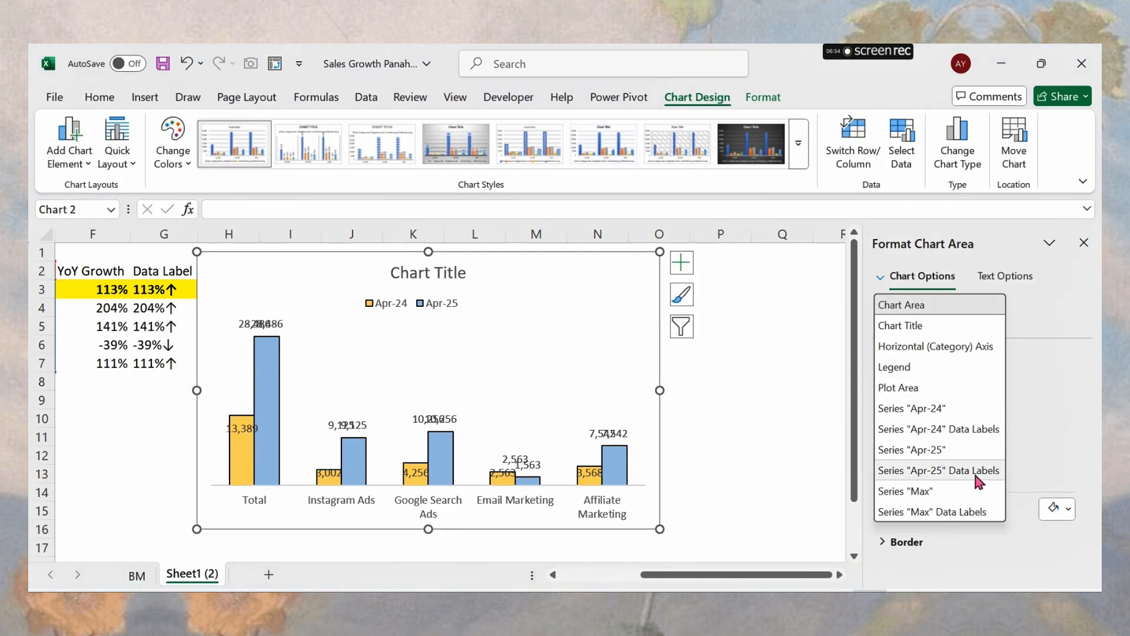
click(976, 470)
click(681, 262)
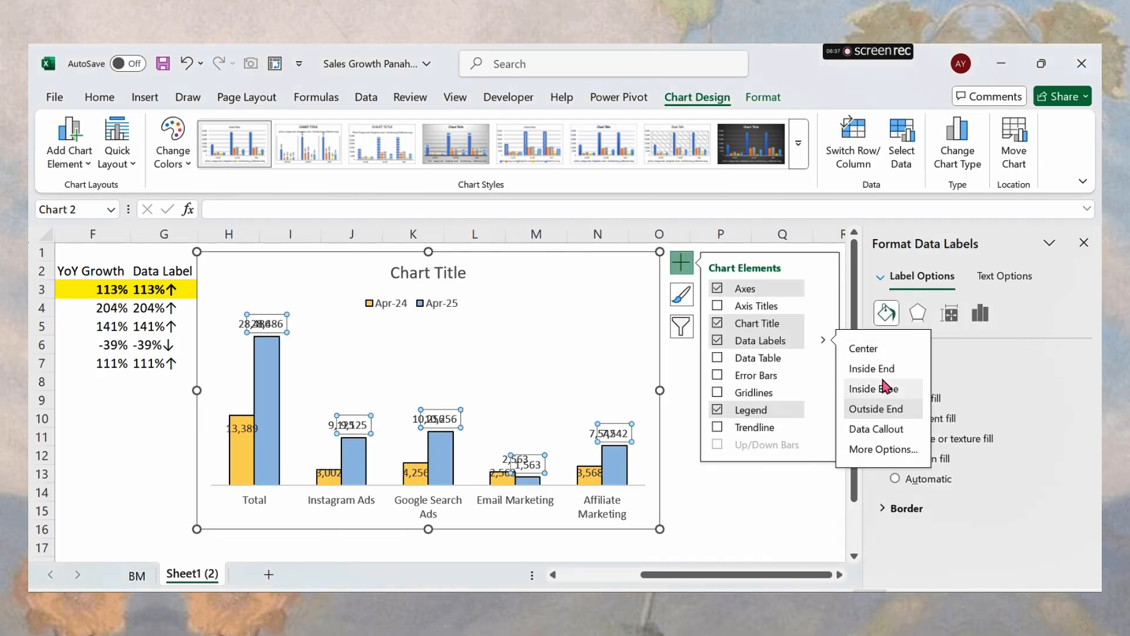
click(923, 366)
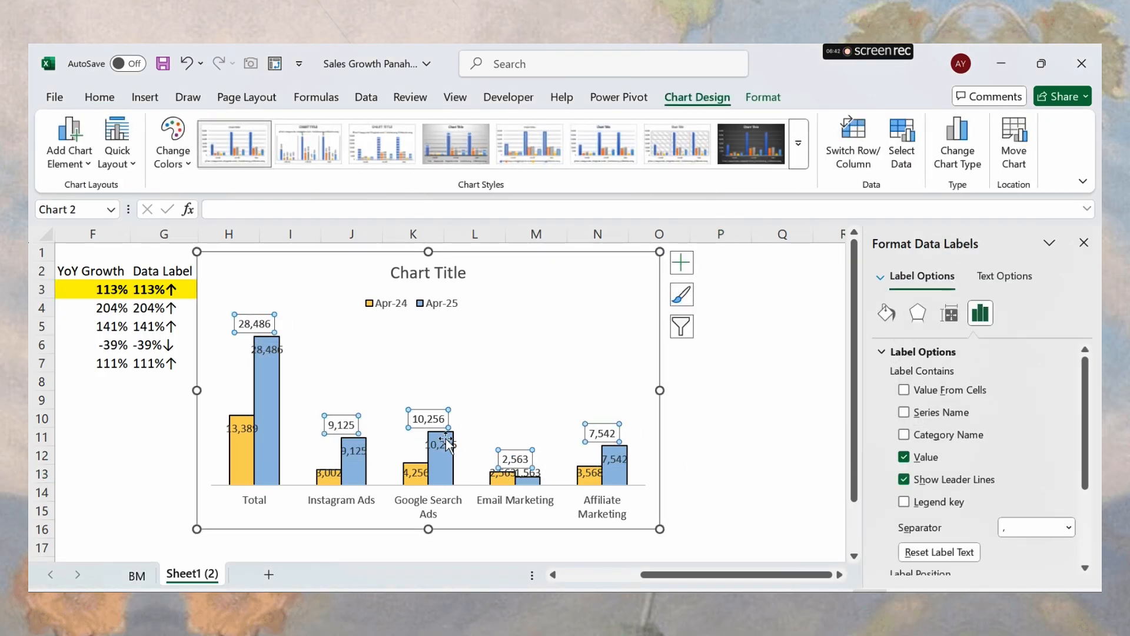
scroll(675, 530, left, 3)
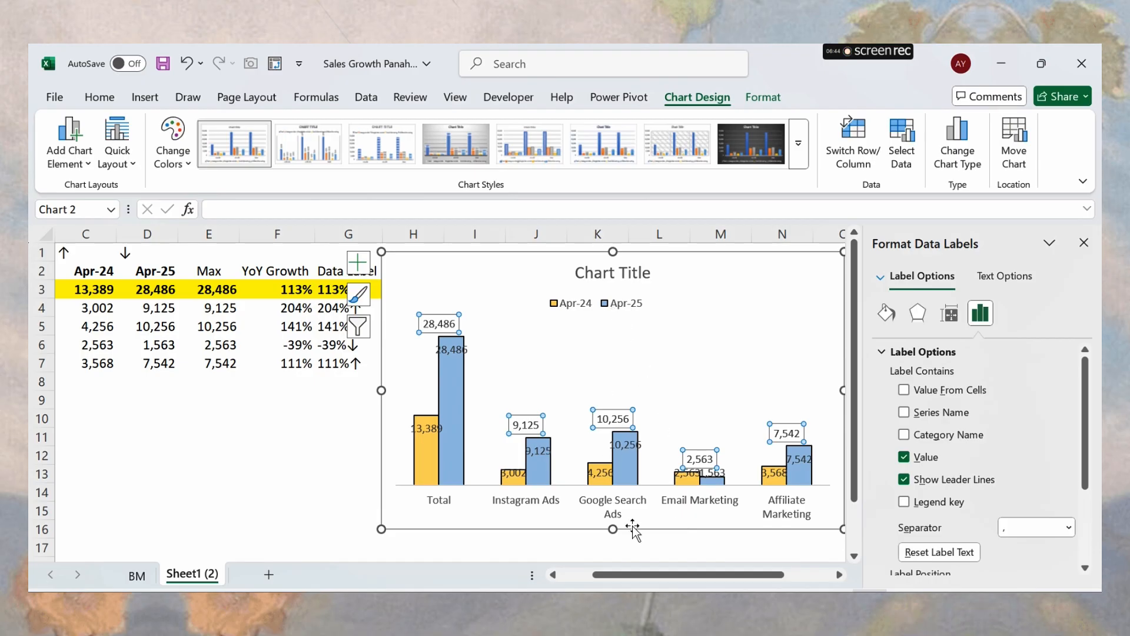
scroll(665, 542, right, 3)
click(735, 436)
click(314, 321)
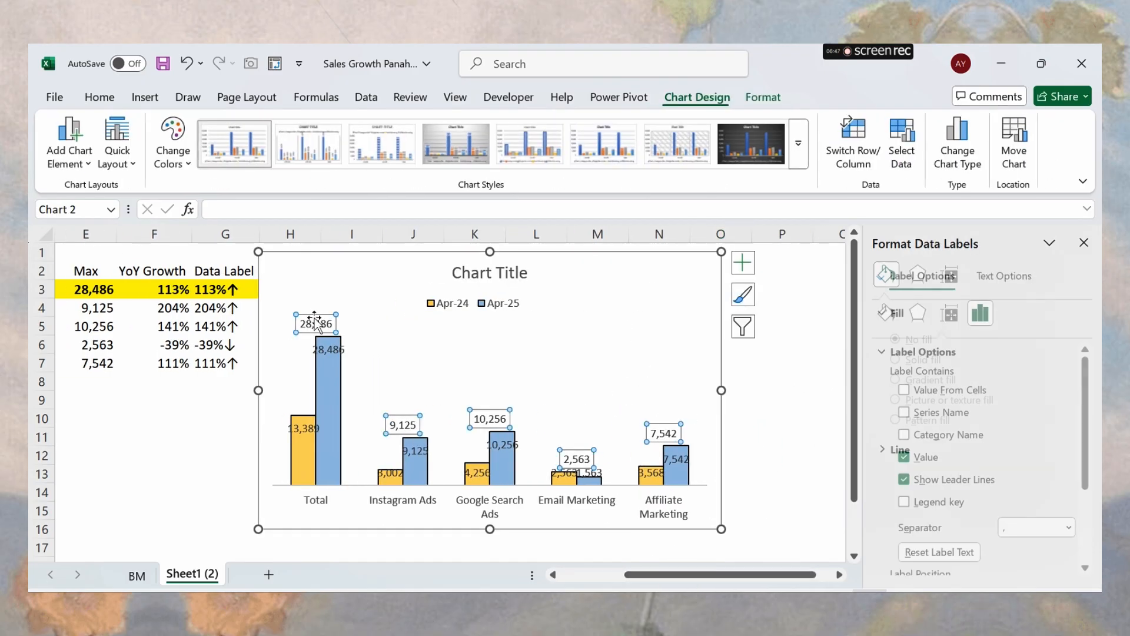
click(315, 323)
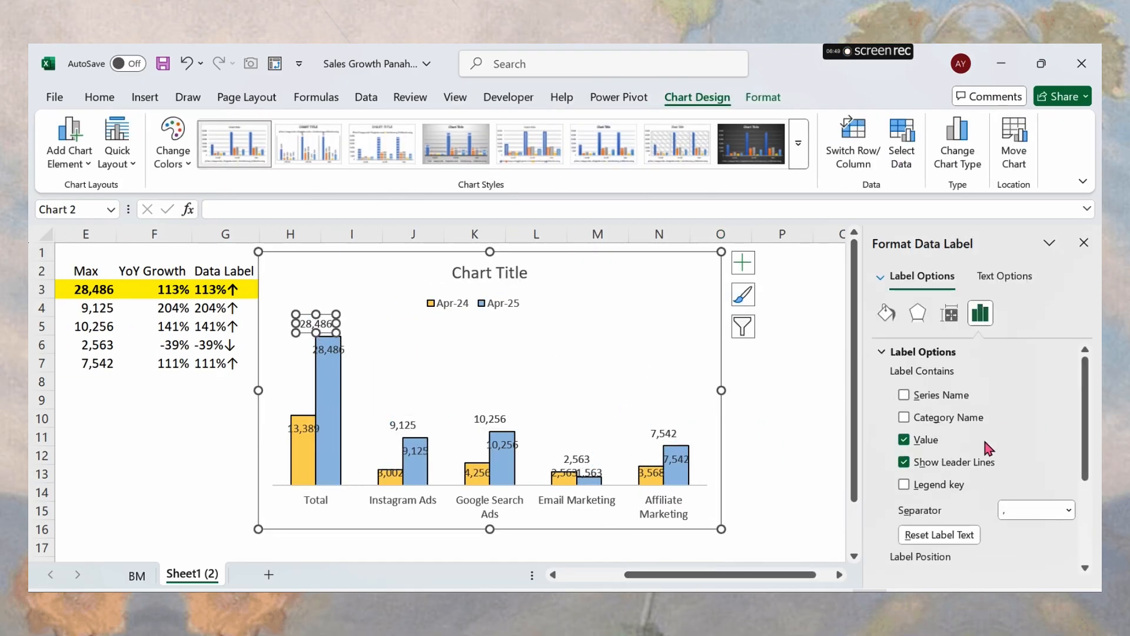
scroll(989, 448, down, 1)
scroll(879, 474, up, 1)
click(765, 504)
Make the Max series' data labels show the growth text from cells G3:G7 instead of the series value, and close the formatting pane.
click(661, 433)
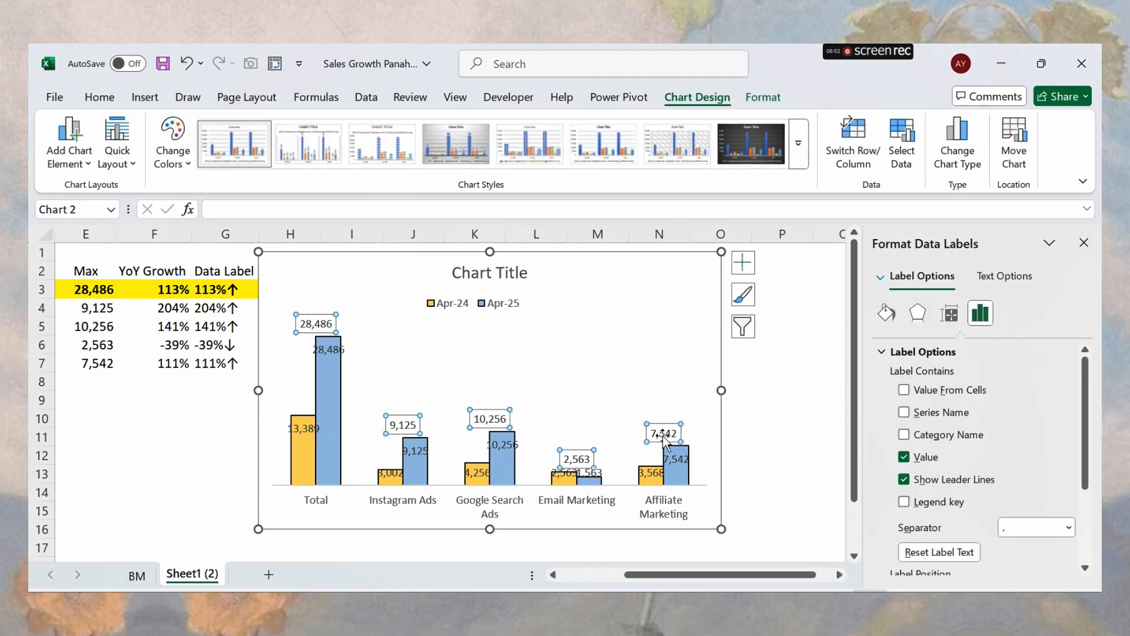
click(904, 390)
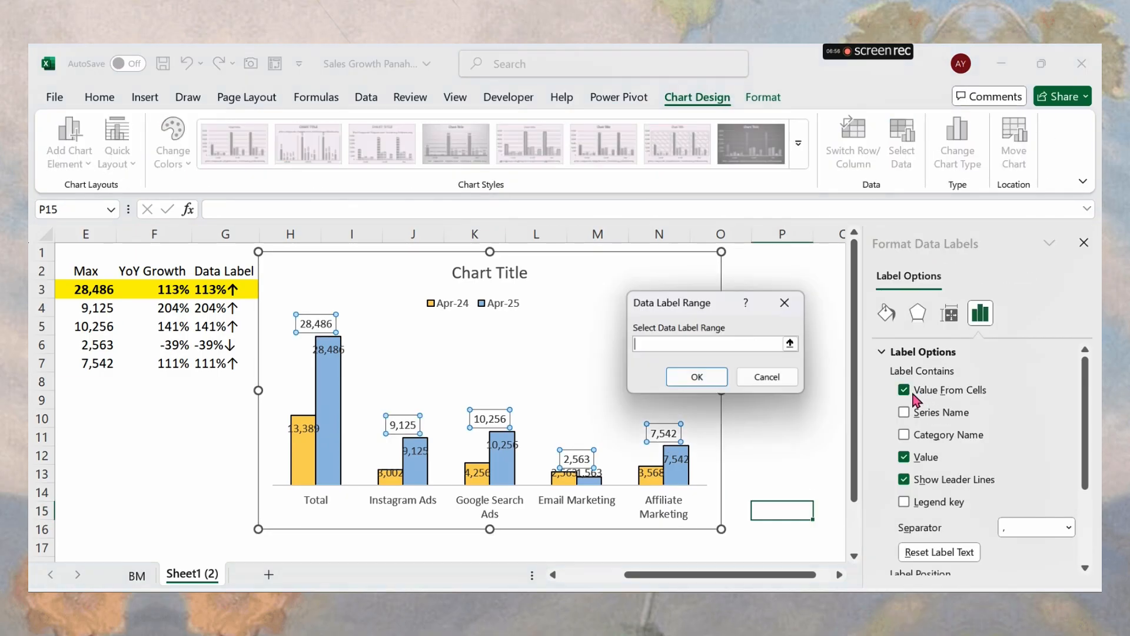
drag(208, 287, 224, 369)
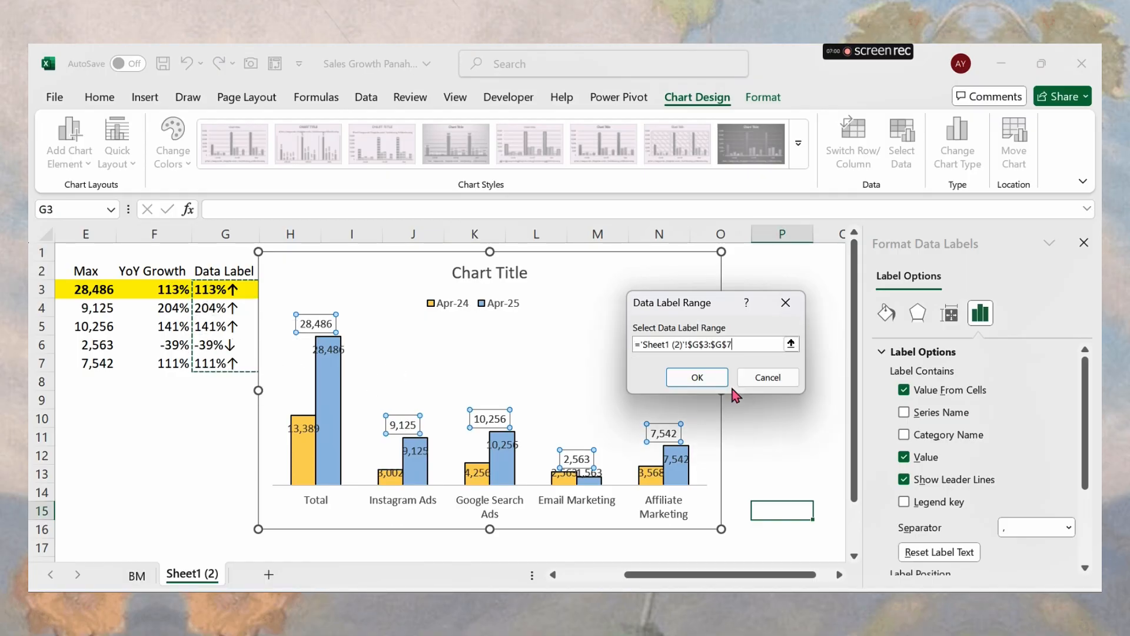
click(702, 378)
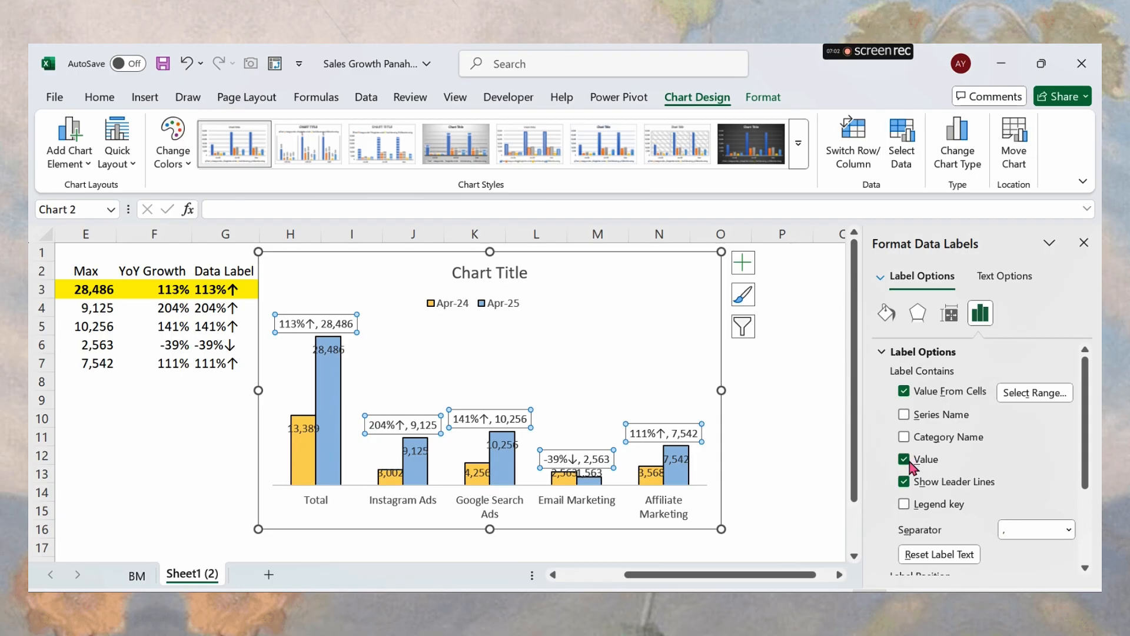
click(1083, 242)
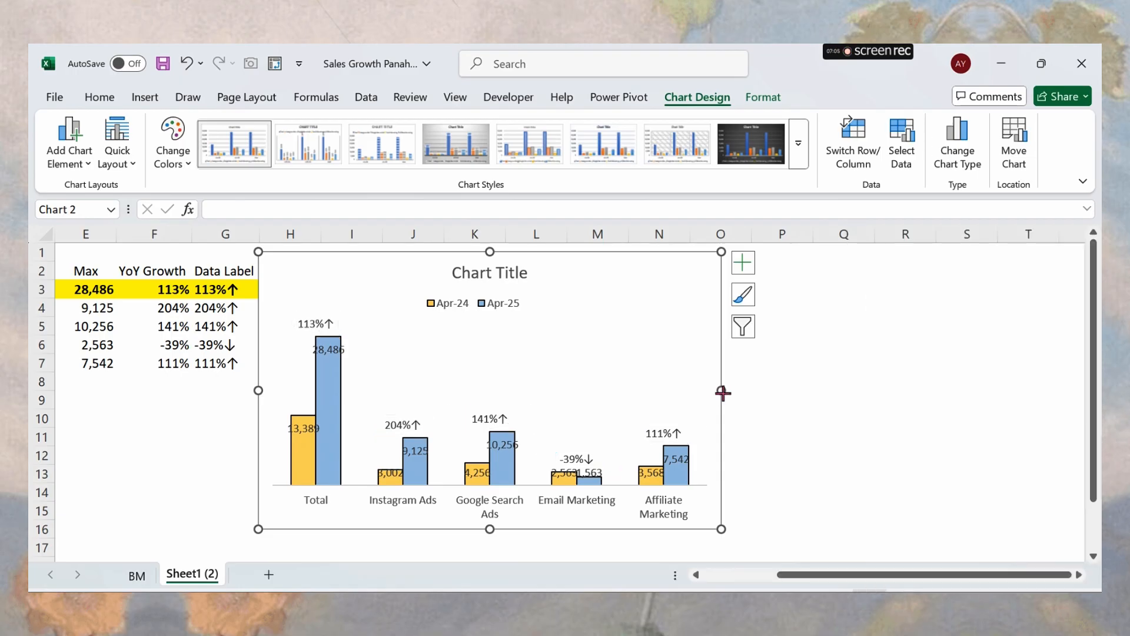
Widen the chart on its right side so that it extends into column P.
drag(722, 390, 815, 390)
mouse_move(842, 576)
mouse_down()
mouse_move(789, 577)
mouse_move(847, 576)
mouse_move(822, 575)
mouse_up()
Make the Max series' growth labels bold and give them a black outline with a ½ pt weight.
click(486, 437)
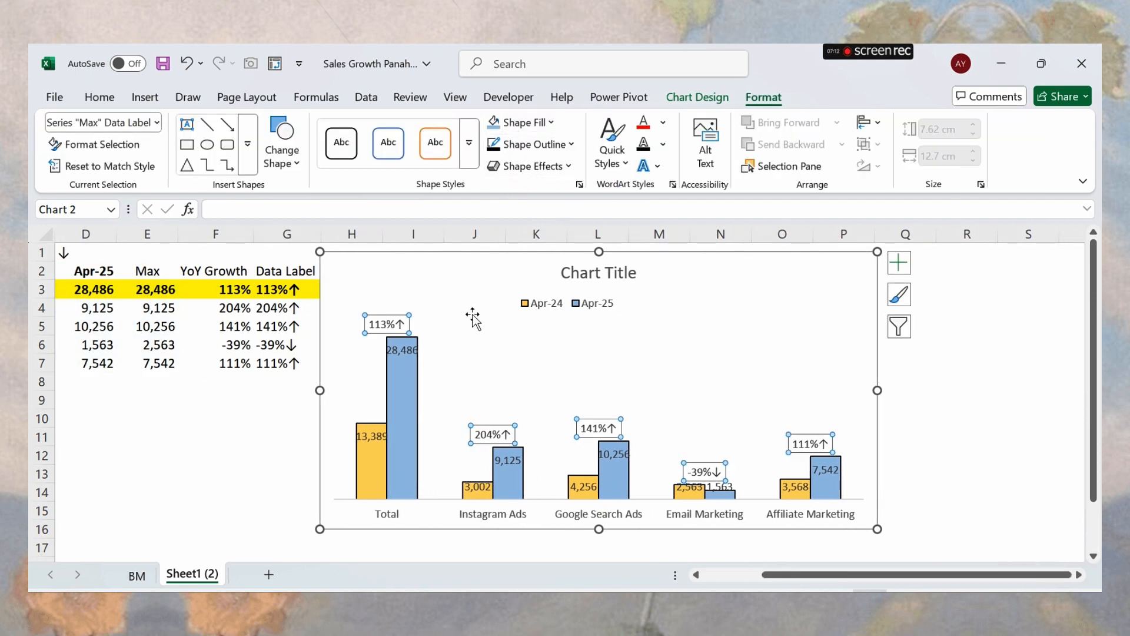
key(ctrl+b)
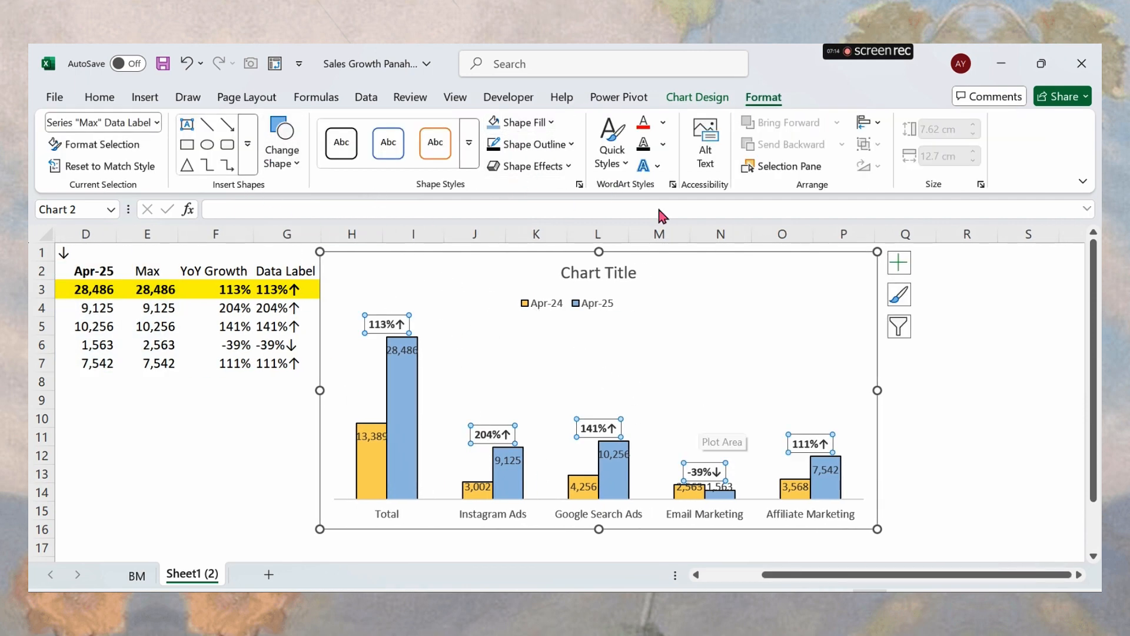
click(570, 145)
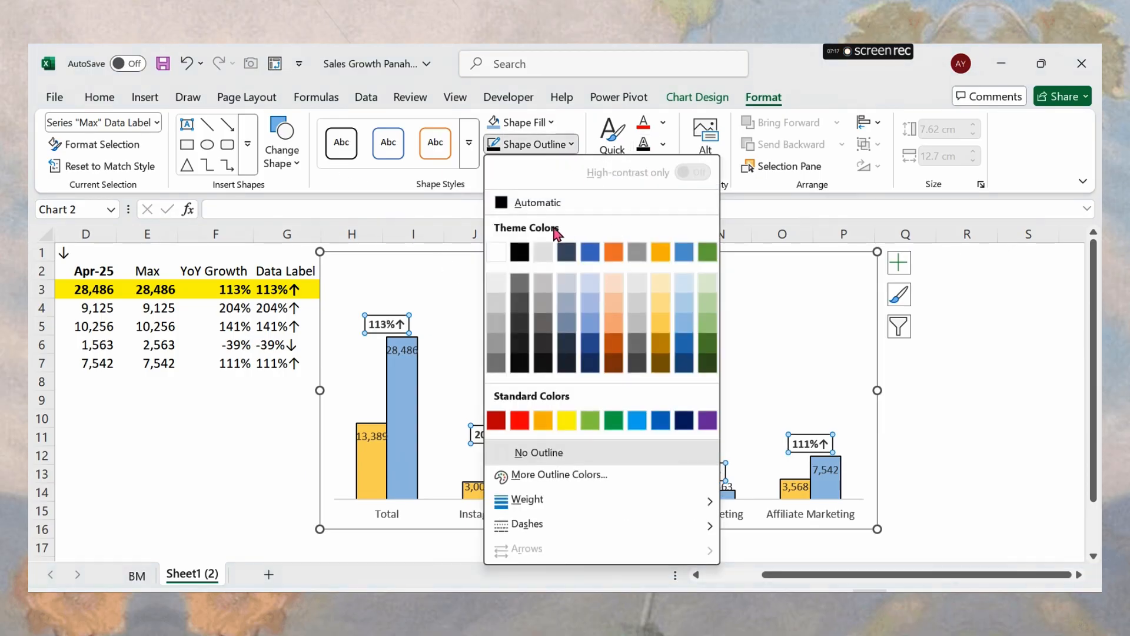
click(520, 252)
click(542, 143)
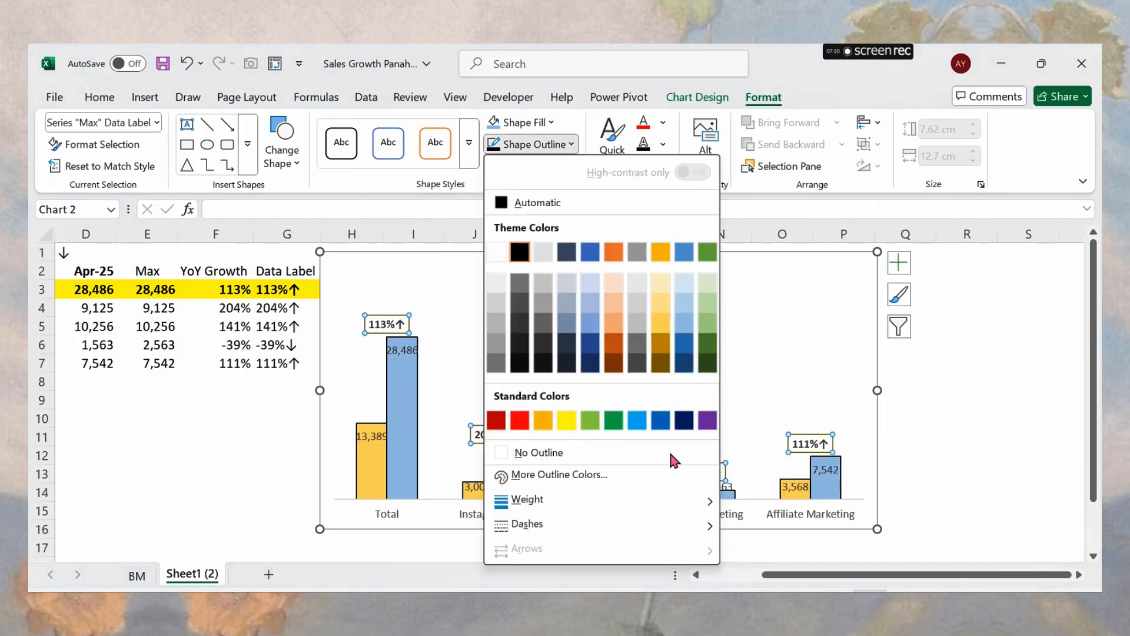
mouse_move(669, 507)
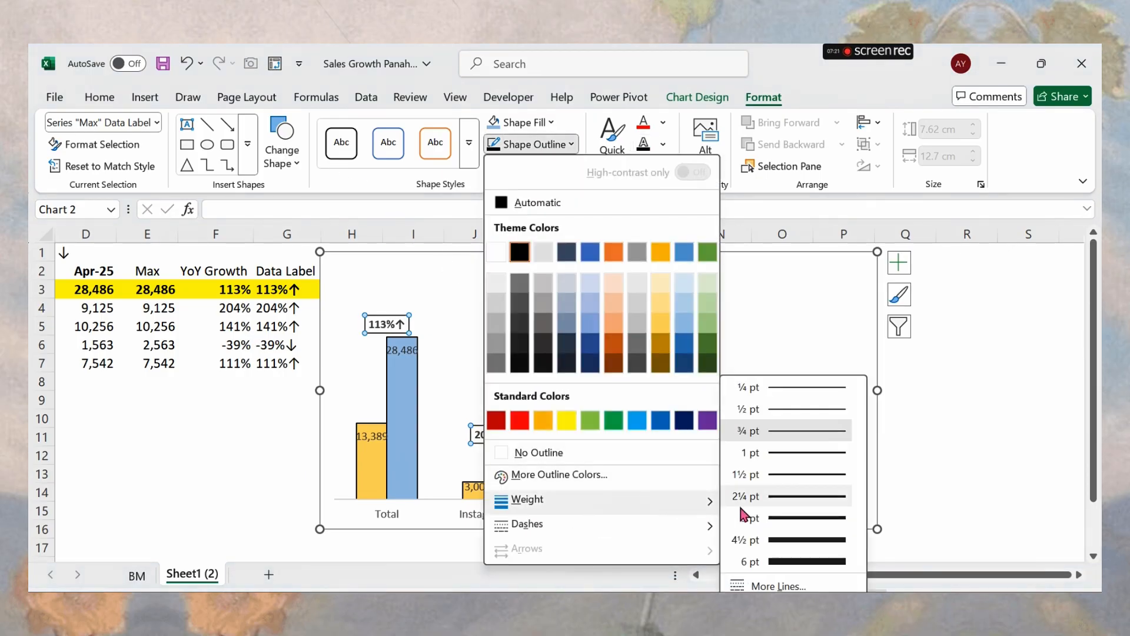
click(803, 412)
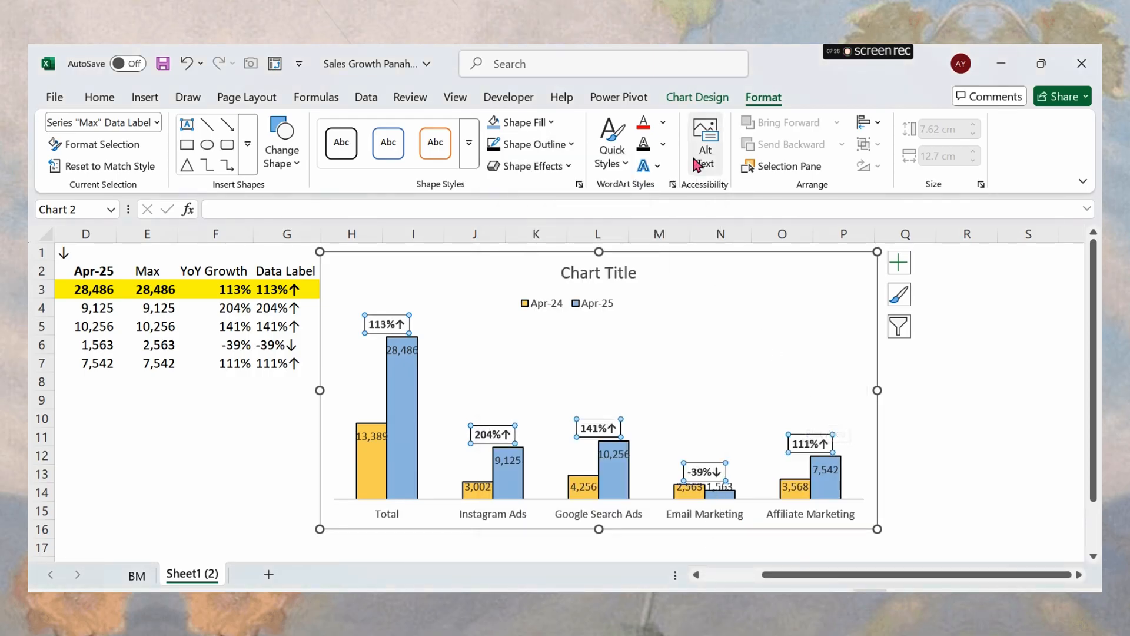
Colour the text and outline of all the growth labels standard green, and deselect the chart.
click(663, 122)
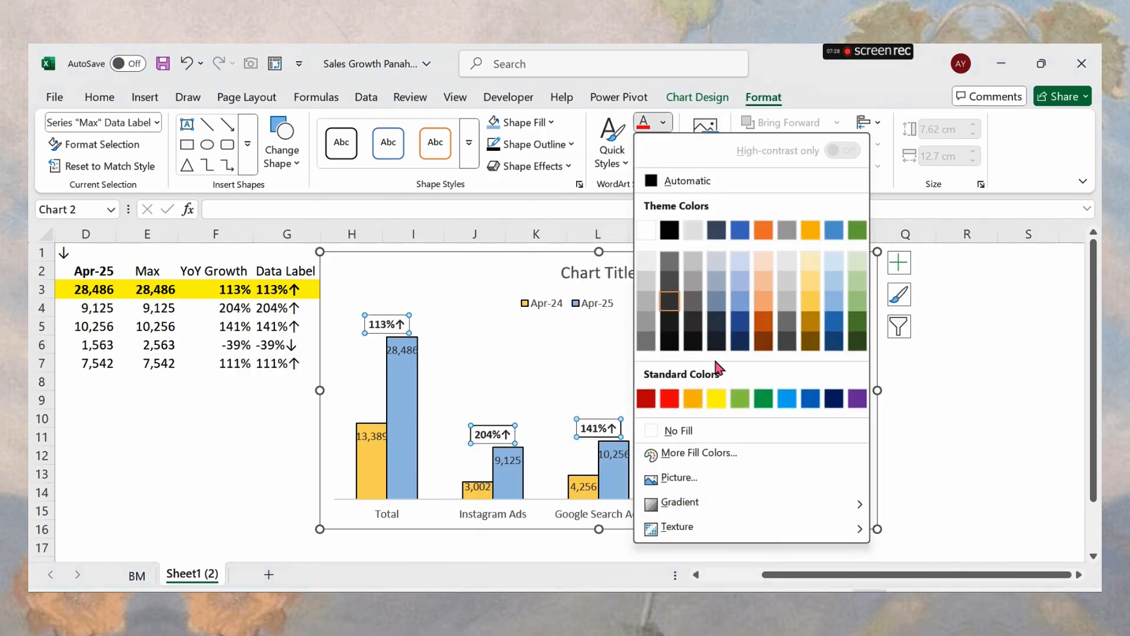
click(768, 401)
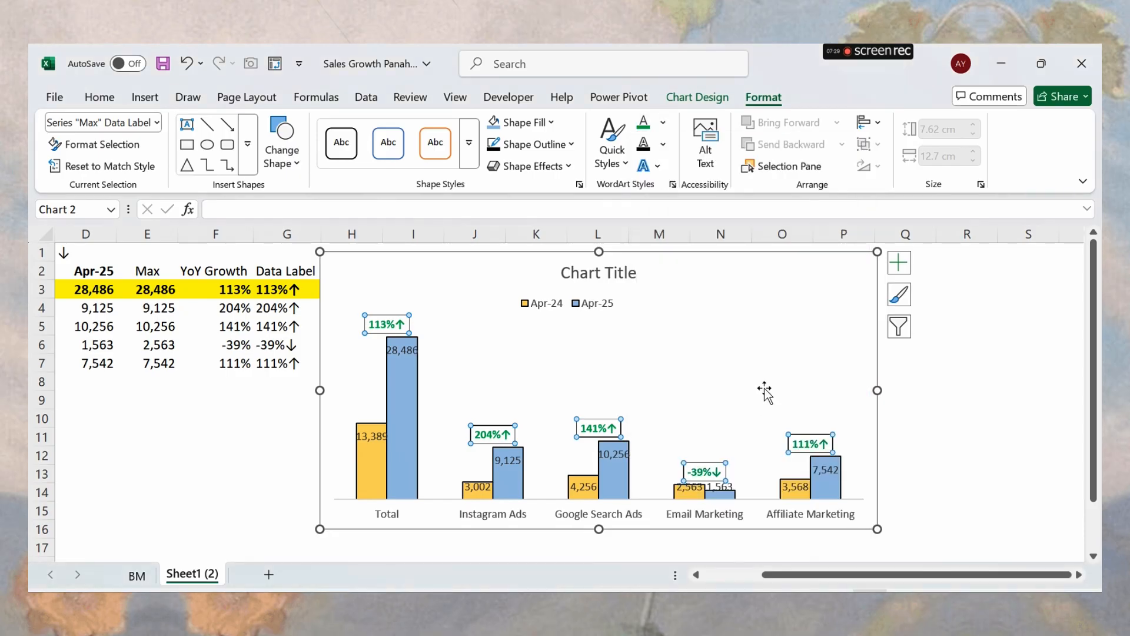
click(559, 145)
click(613, 420)
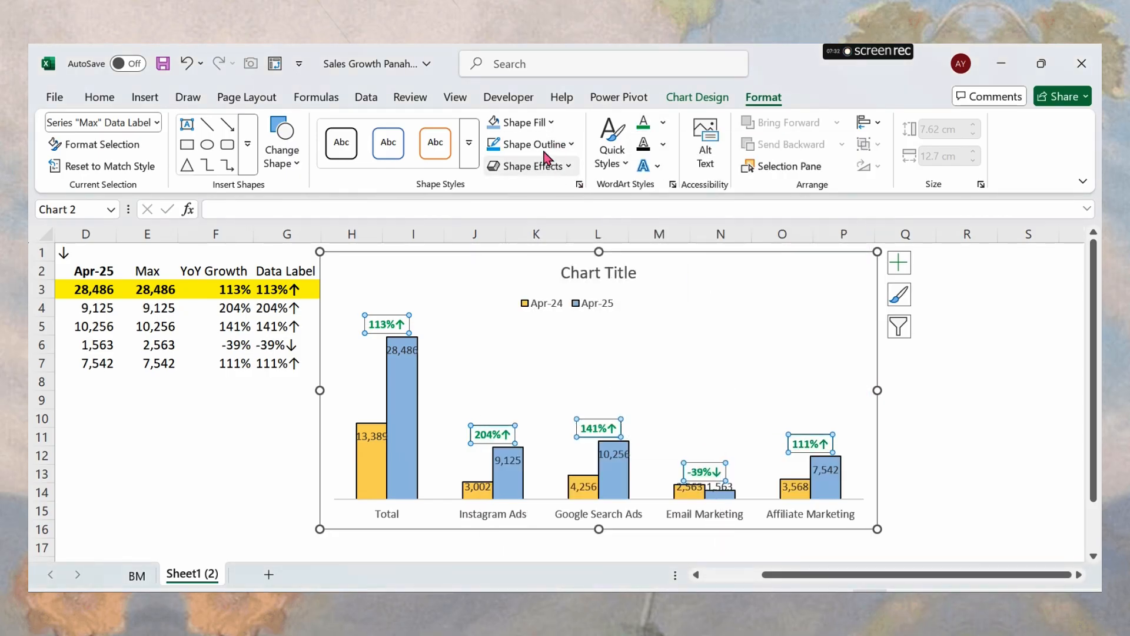
key(Escape)
key(Escape)
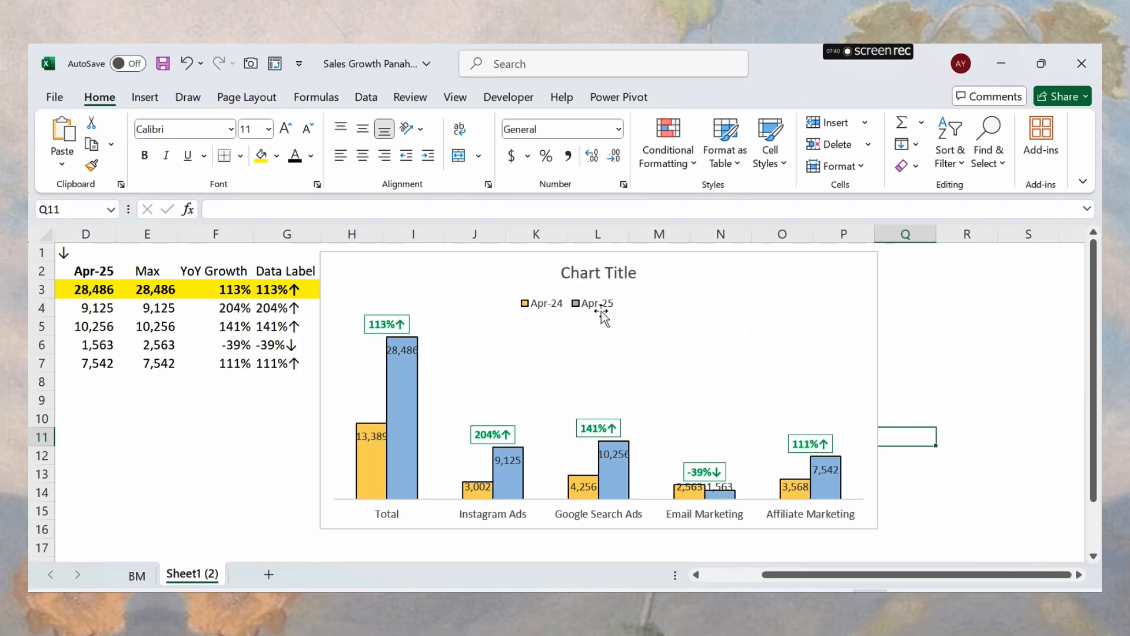
Colour only the Email Marketing growth label's outline and text standard red, and close the formatting pane.
click(716, 474)
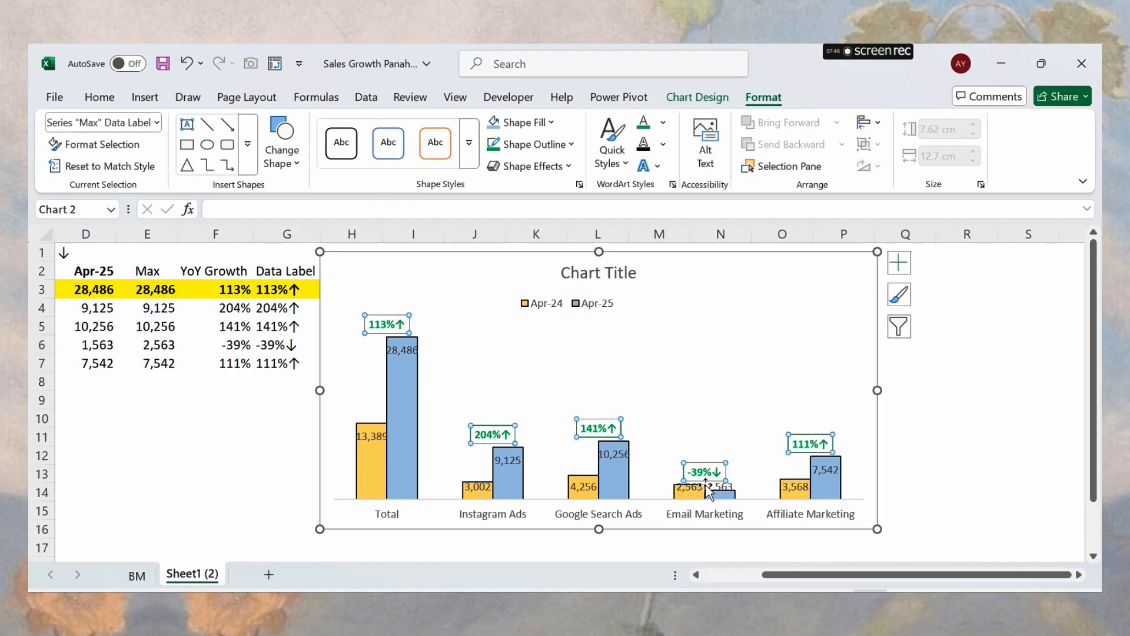
double_click(705, 477)
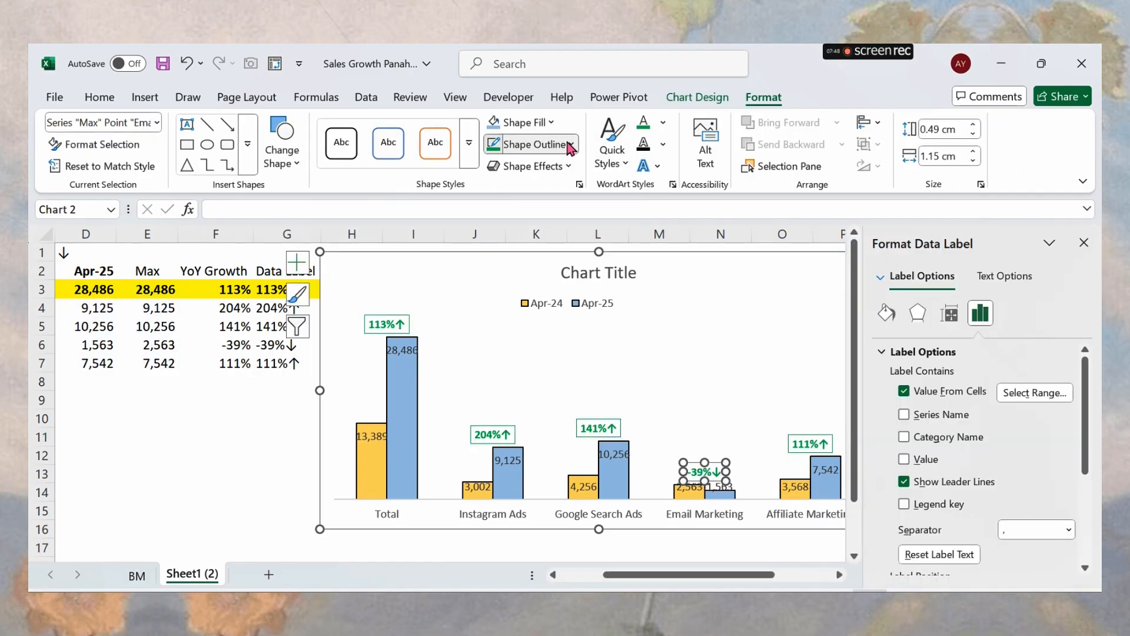
click(532, 144)
click(526, 418)
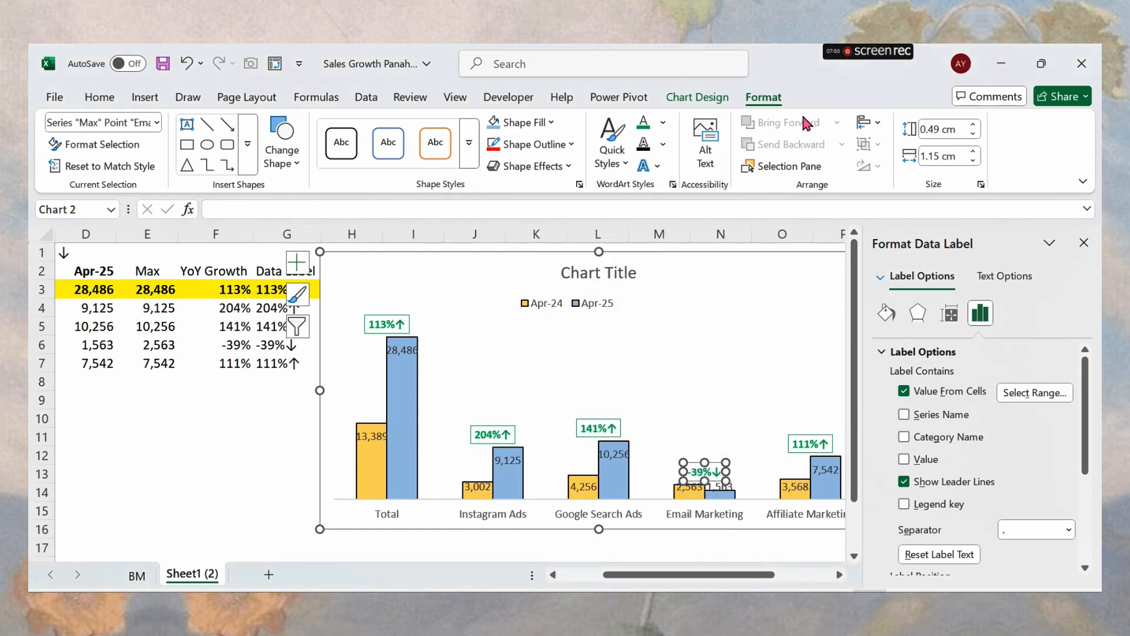
click(663, 122)
click(672, 399)
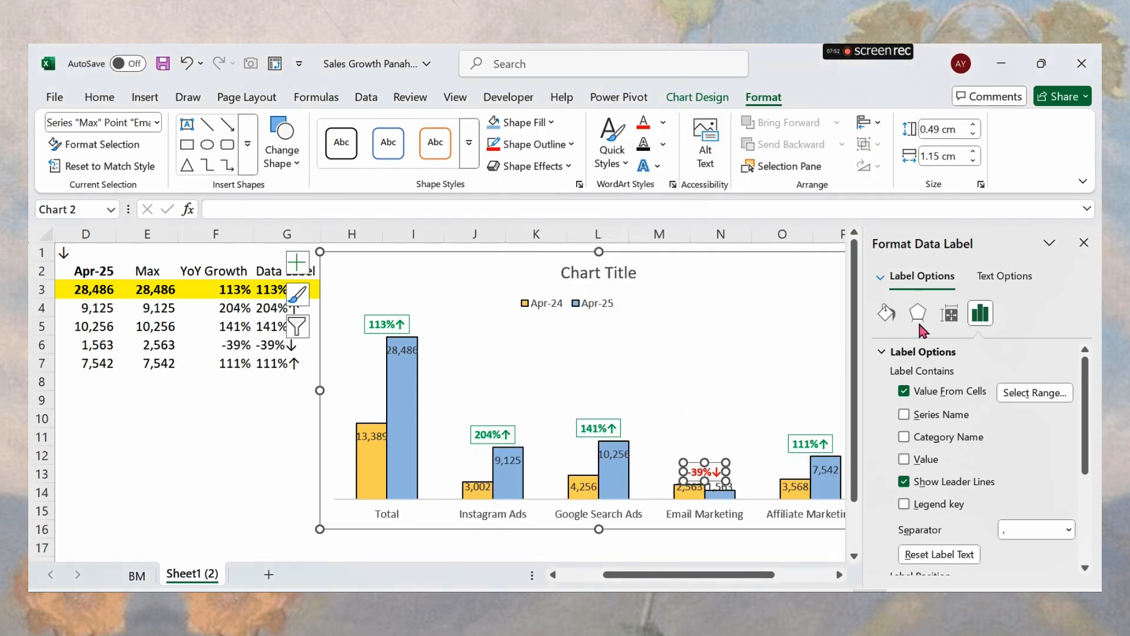
click(1083, 242)
Replace the chart title with "YOY Sales Growth Apr-24 vs. Apr-25" in bold.
click(615, 271)
click(614, 273)
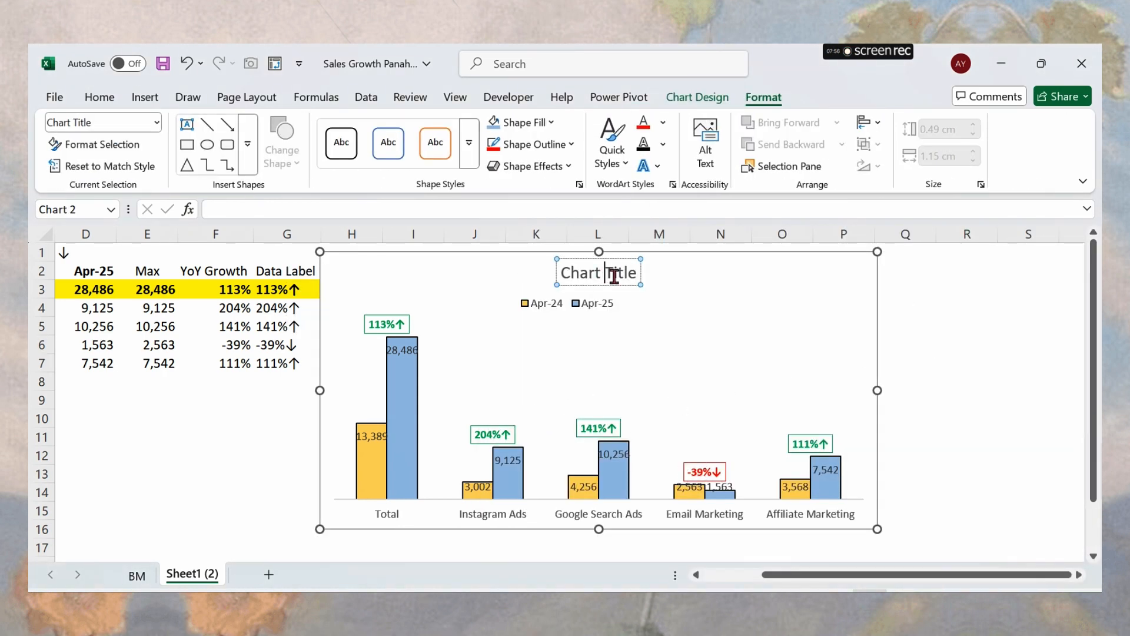
key(ctrl+a)
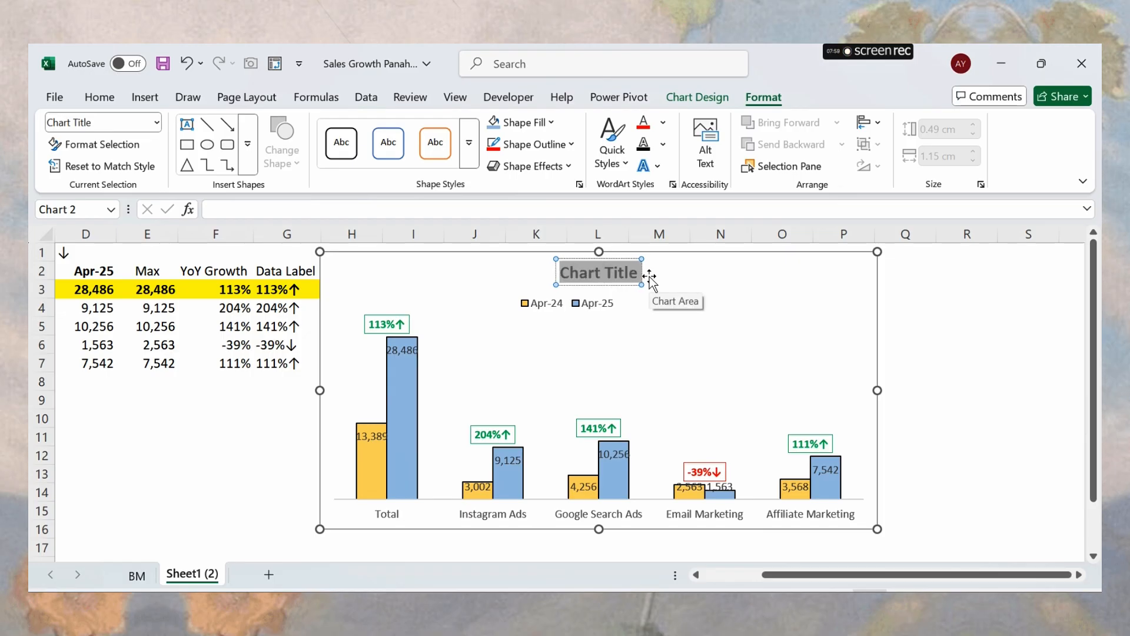
text(YOY Sales)
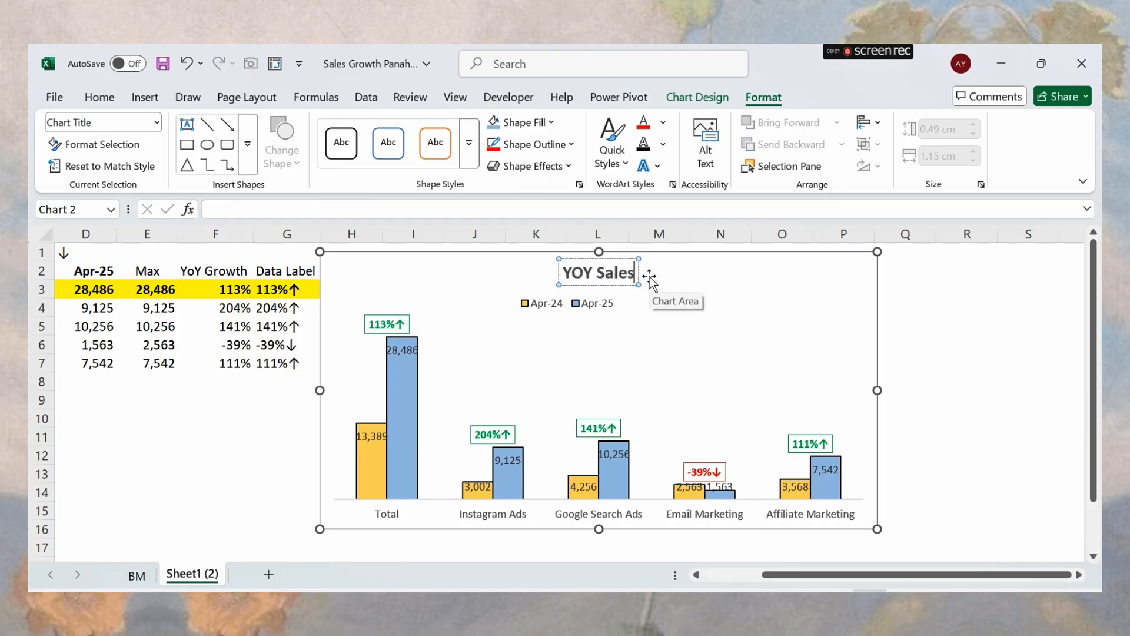
text( Growth Apr-24 vs.)
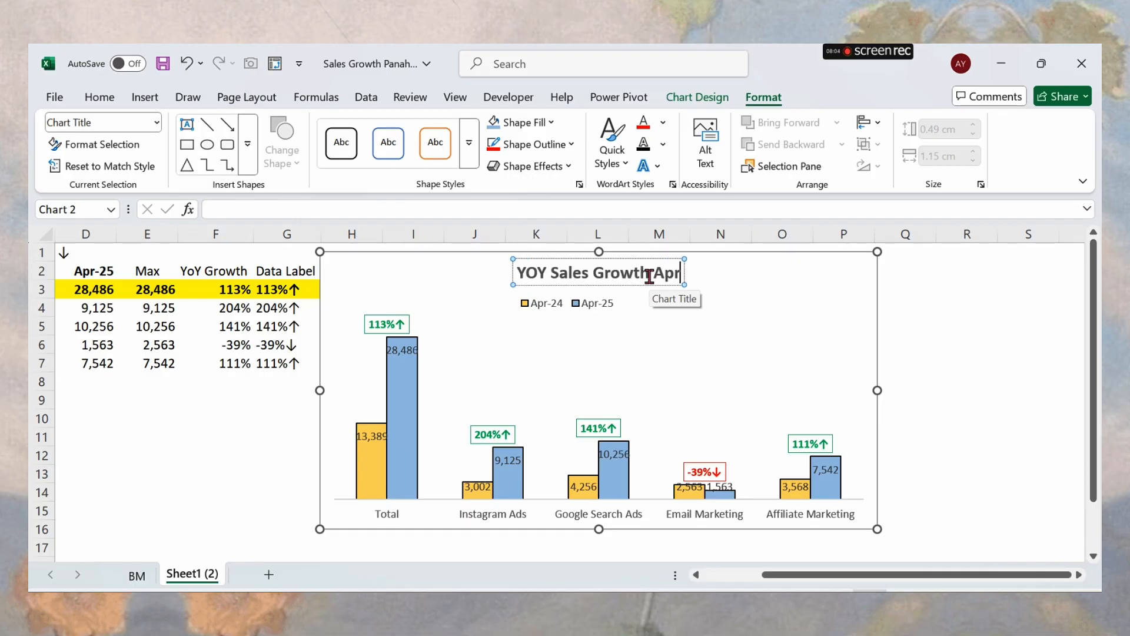
text( Apr-25)
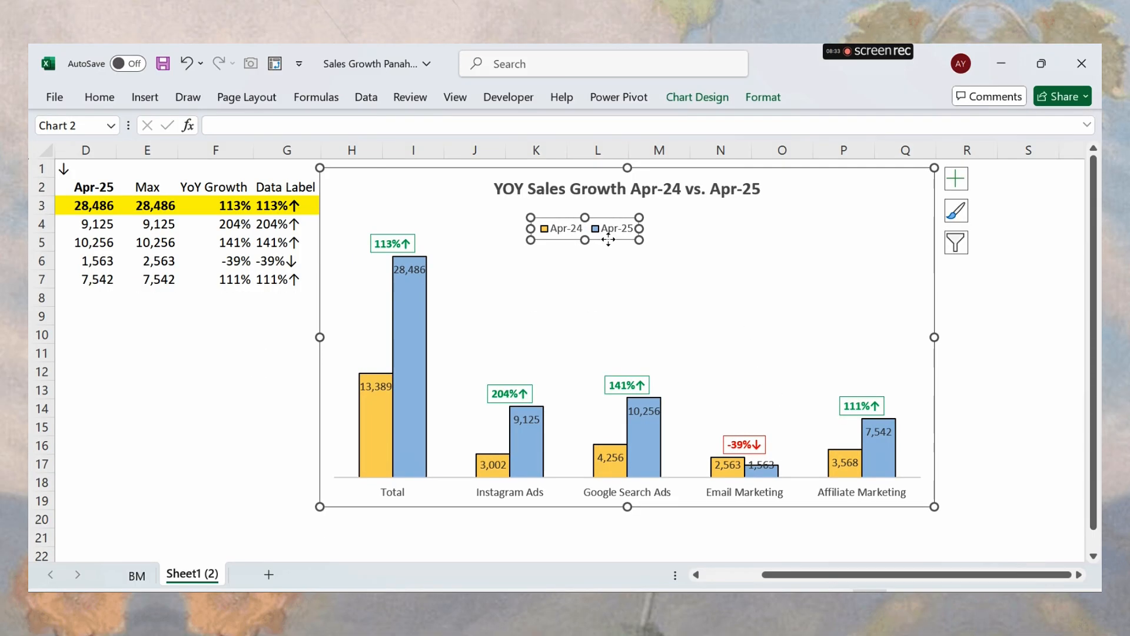
Move the legend to the chart's upper-right corner with its two entries stacked, and deselect the chart.
drag(606, 235, 895, 198)
drag(824, 197, 896, 208)
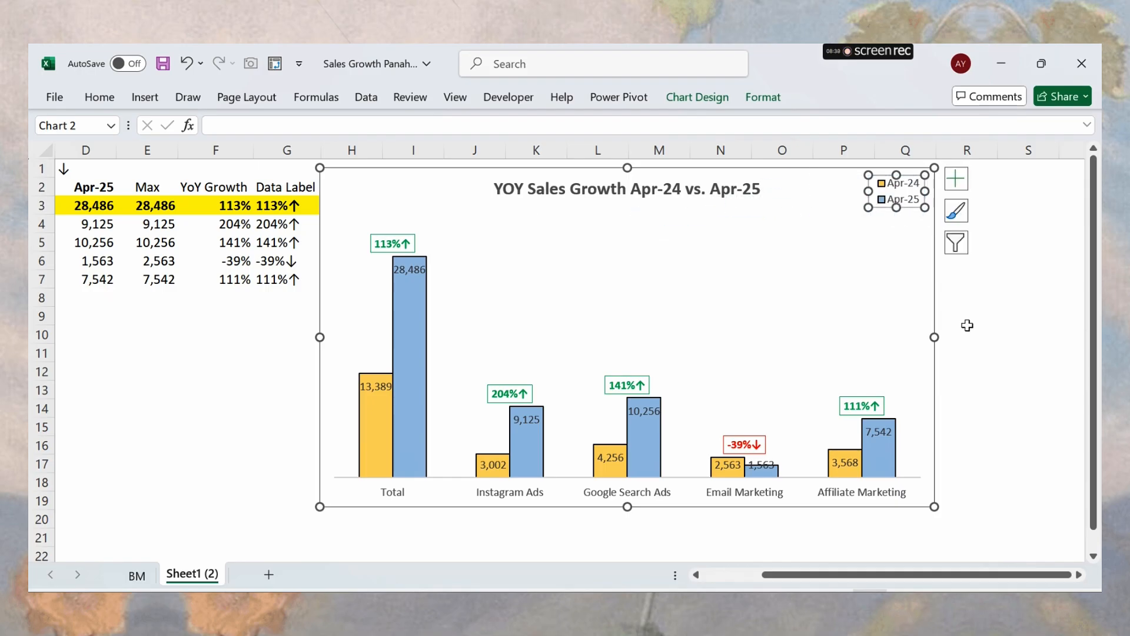
click(966, 389)
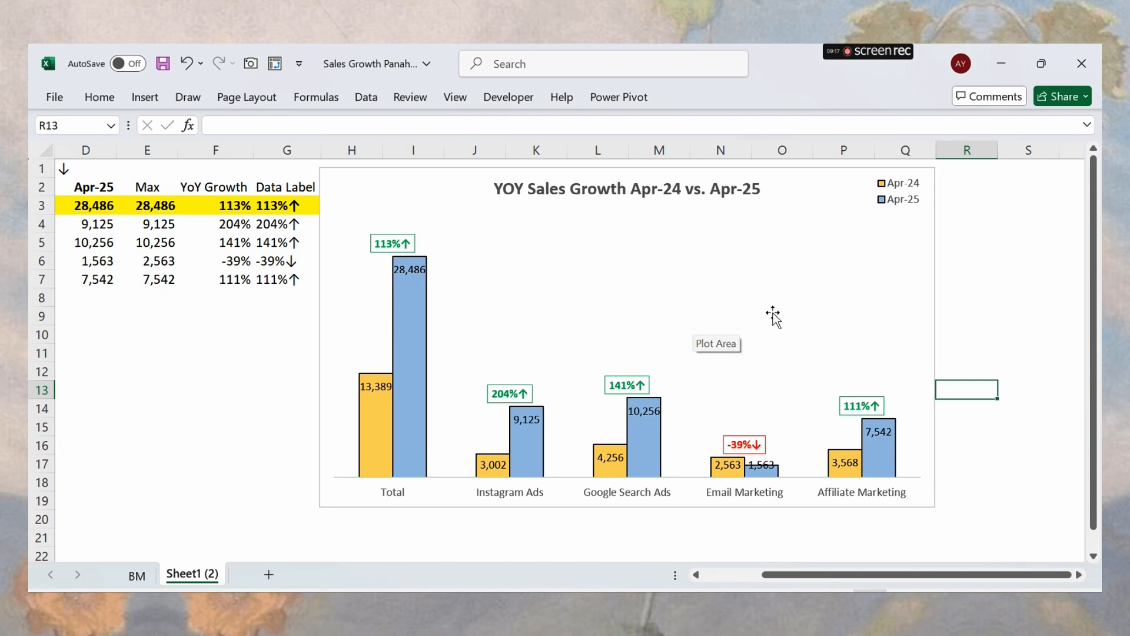
click(975, 246)
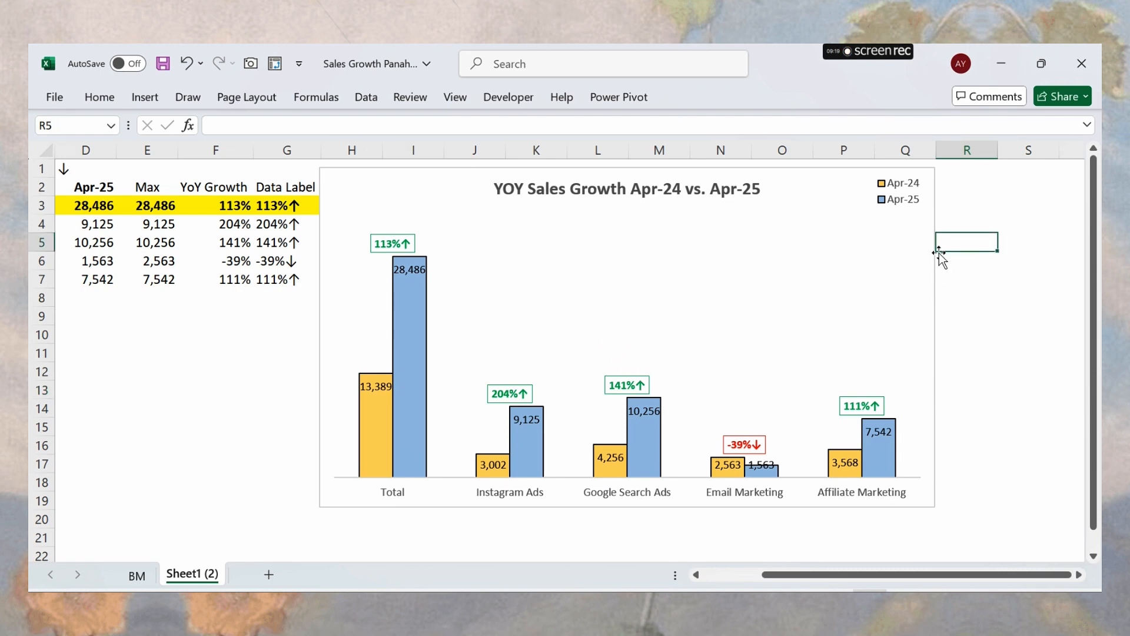